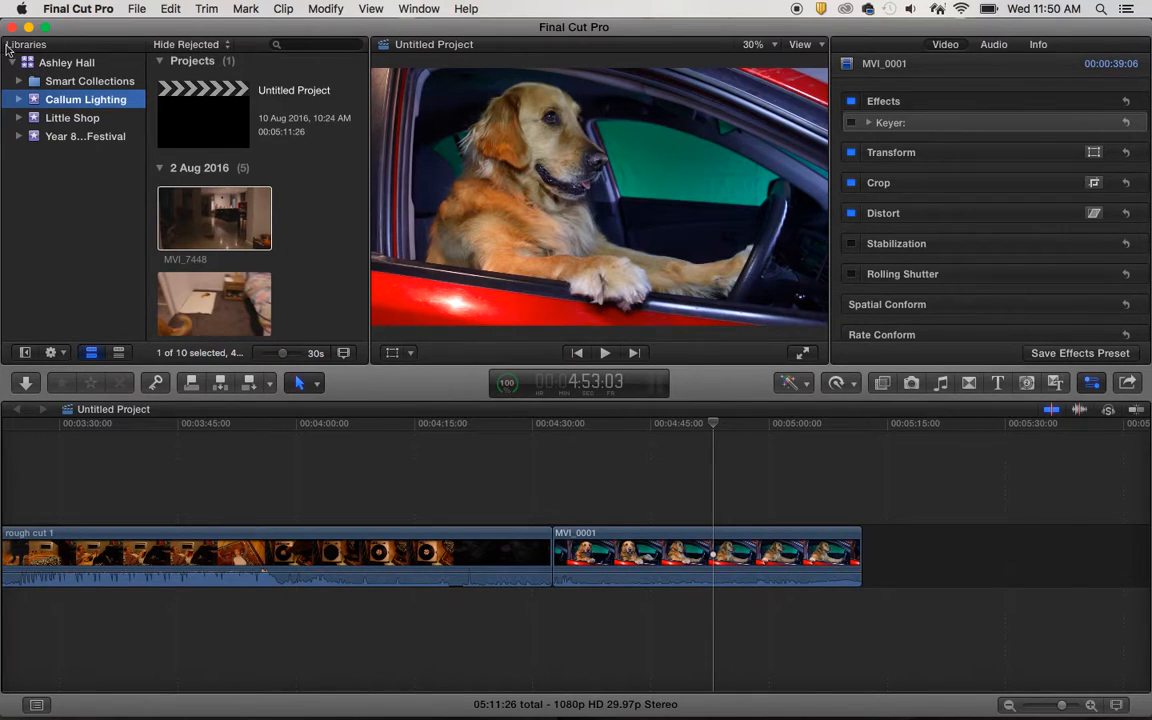
Rename the library with the owner's full name
{"action": "left_click", "coordinate": [66, 64]}
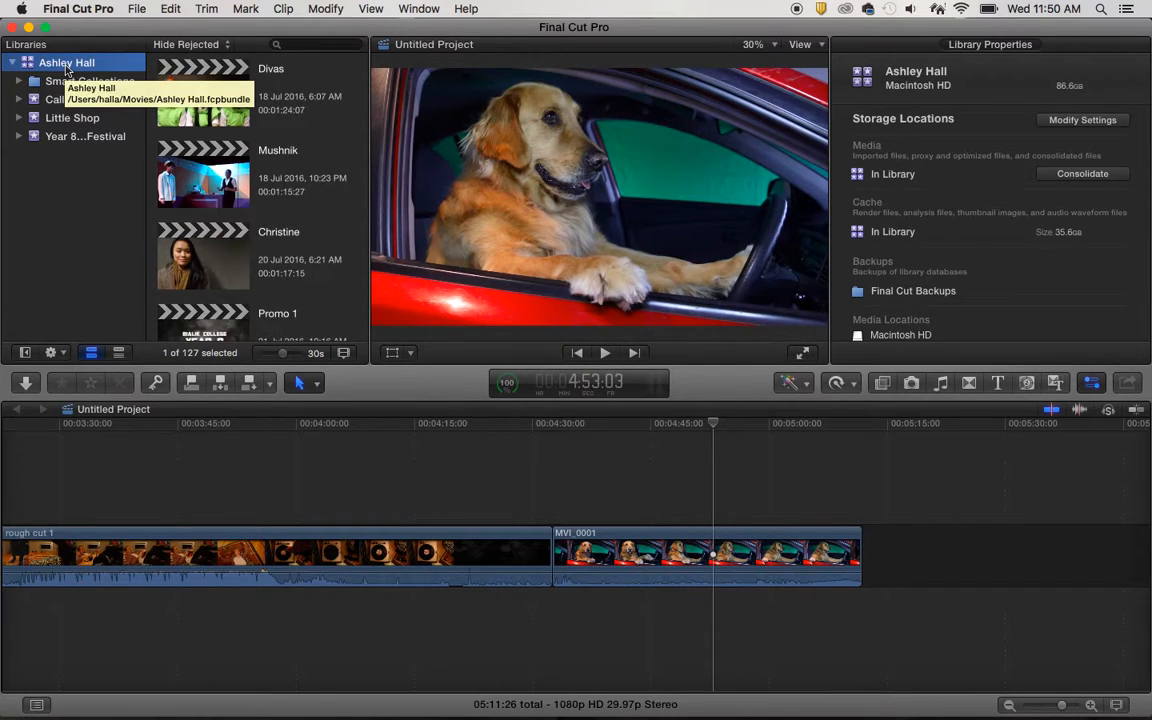
{"action": "left_click", "coordinate": [65, 64]}
{"action": "type", "text": "Ashley Ha"}
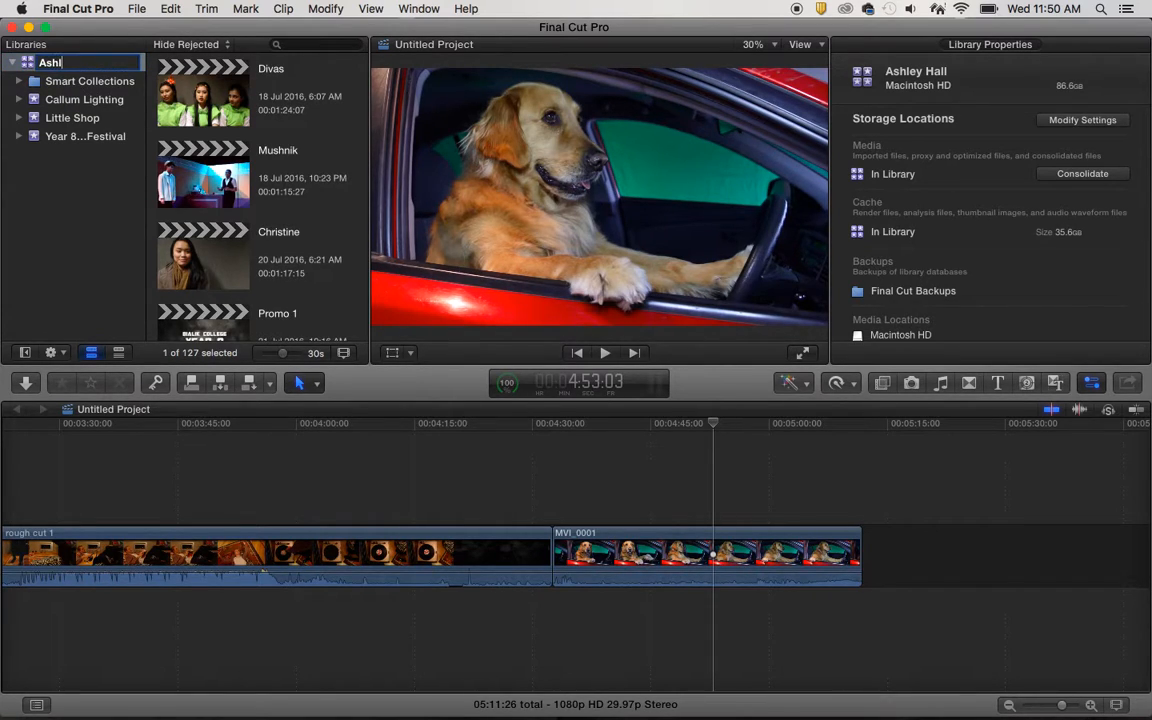
{"action": "key", "text": "Return"}
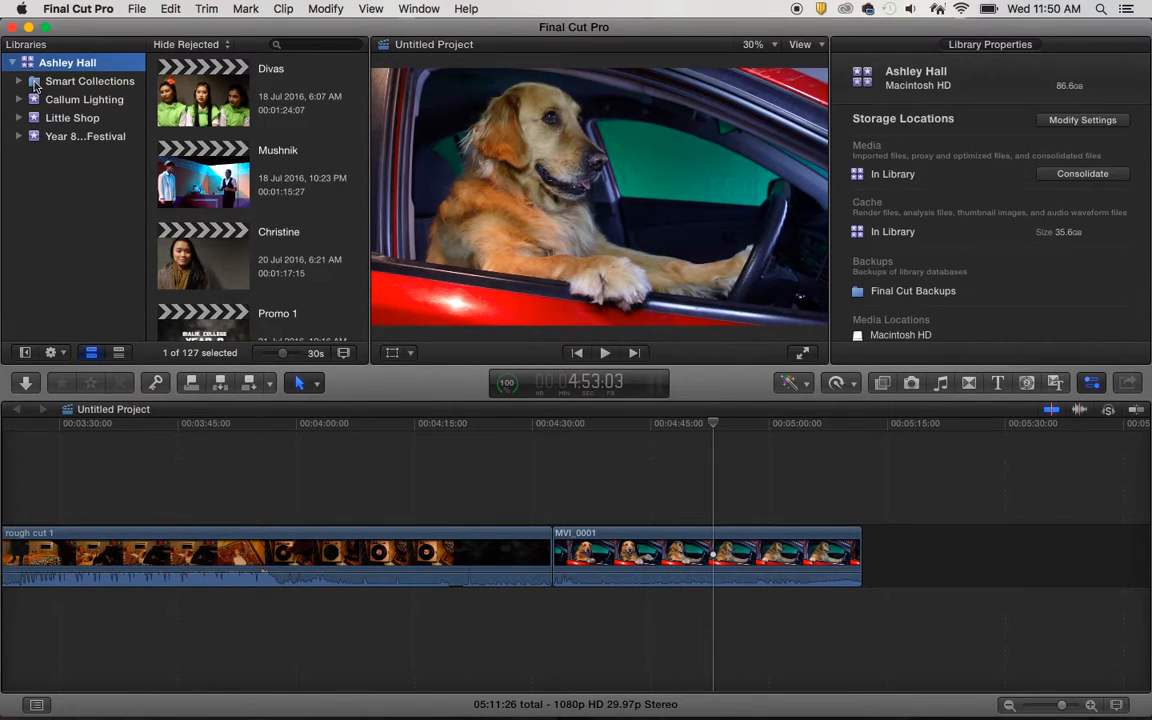
Look through the library's Smart Collections and existing events, and return to the open project's footage in the timeline
{"action": "left_click", "coordinate": [80, 85]}
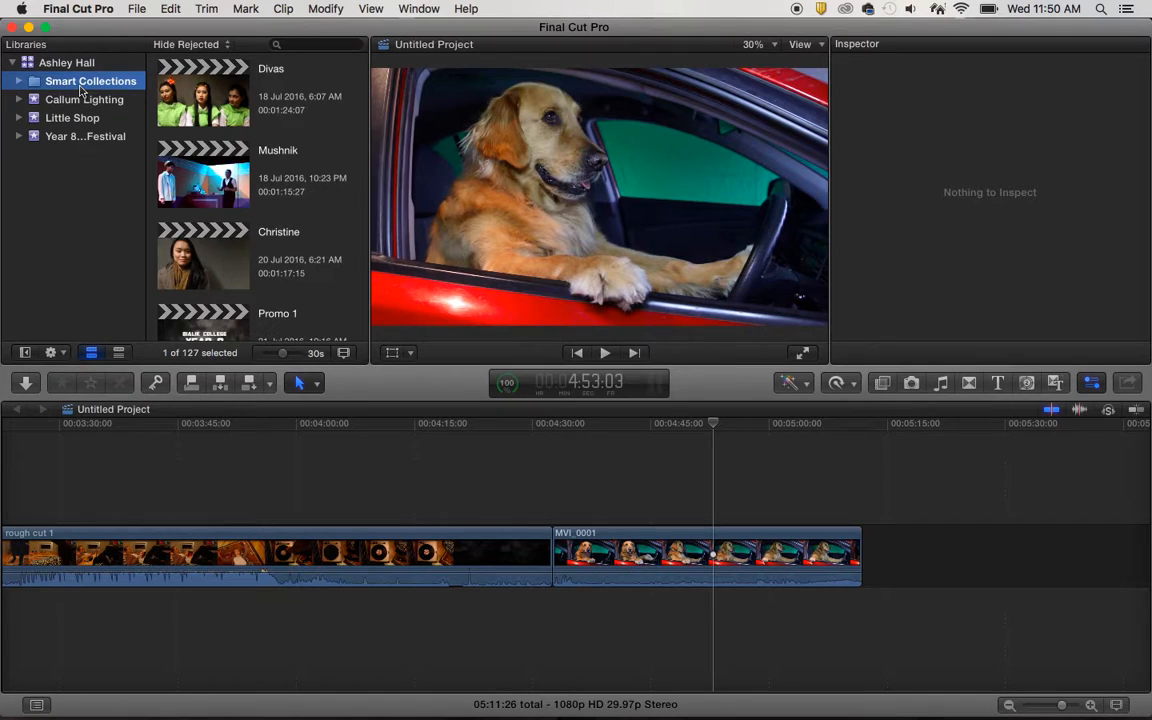
{"action": "left_click", "coordinate": [68, 99]}
{"action": "left_click", "coordinate": [60, 119]}
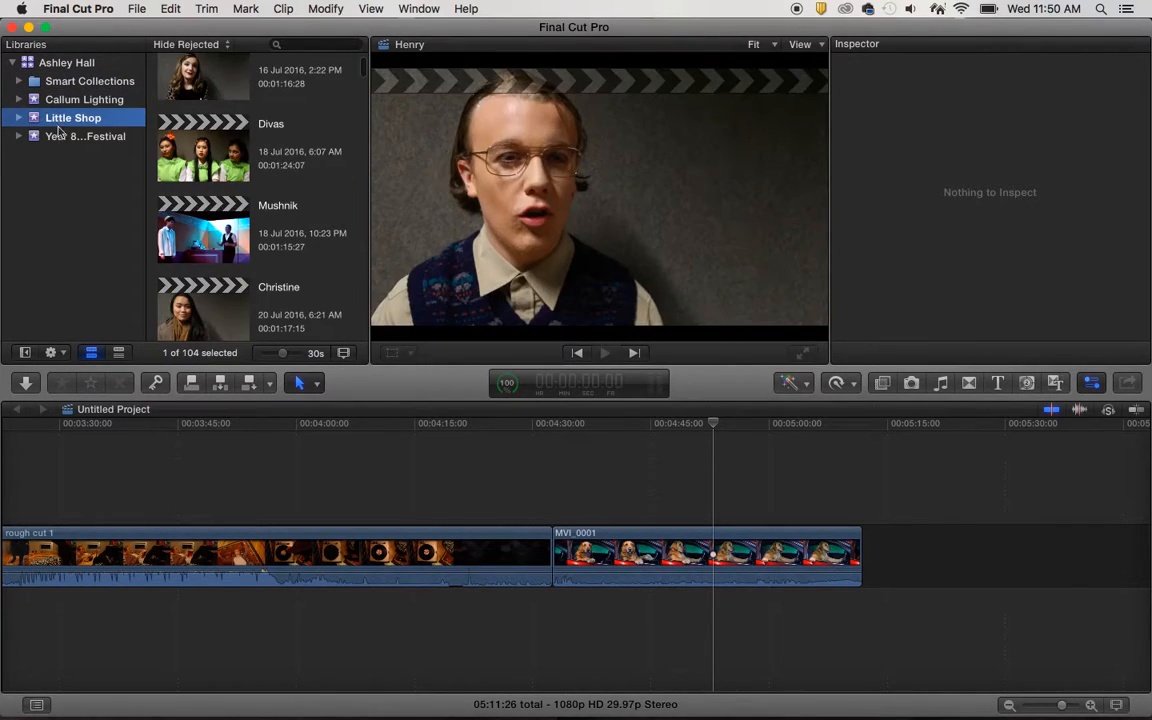
{"action": "left_click", "coordinate": [60, 136]}
{"action": "left_click", "coordinate": [72, 99]}
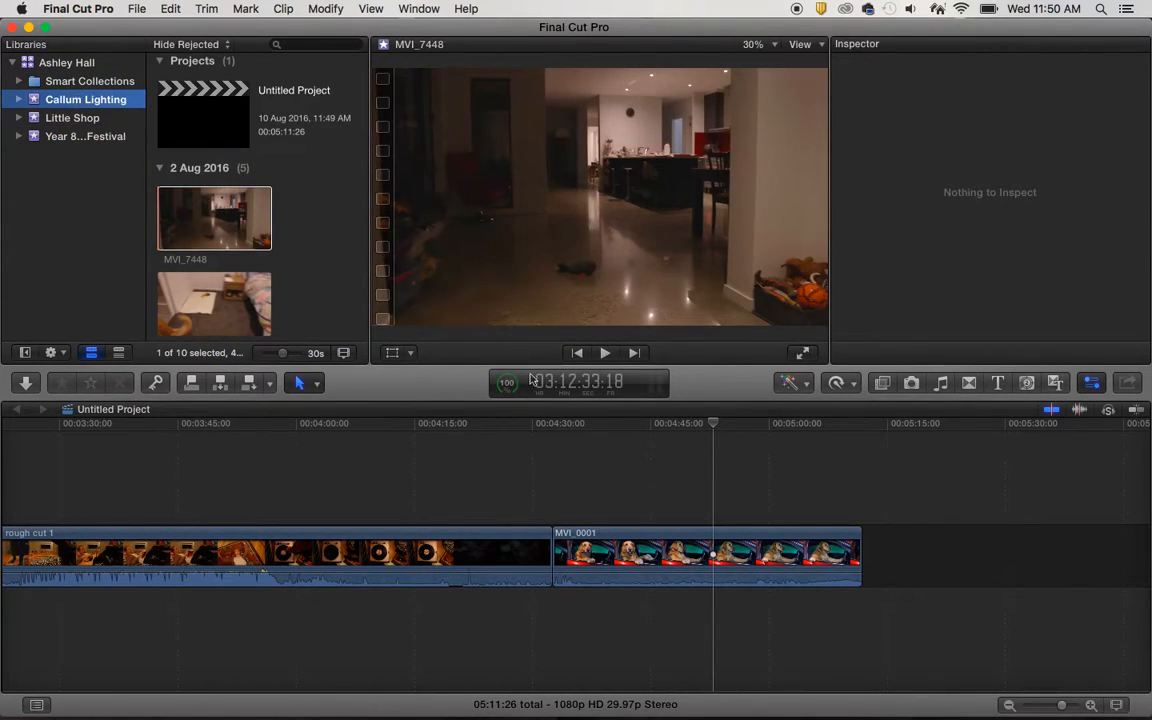
{"action": "left_click", "coordinate": [697, 423]}
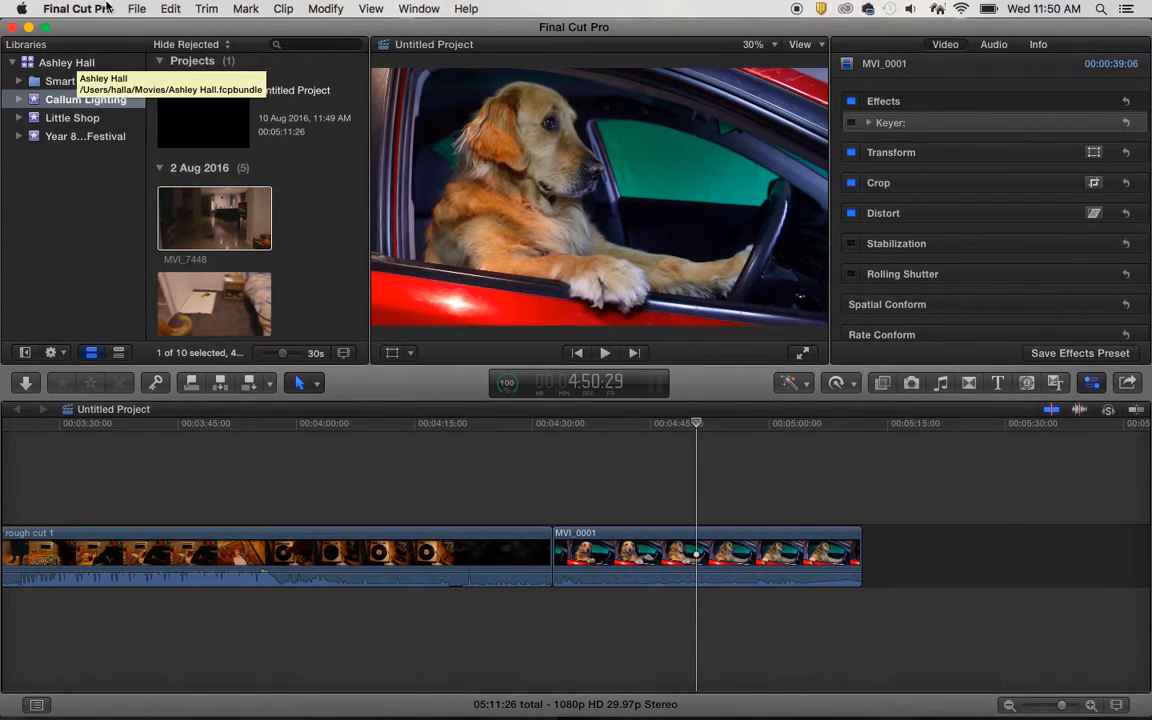
Create a new event named Tutorials in the library, including a new project, and select the event
{"action": "left_click", "coordinate": [136, 8]}
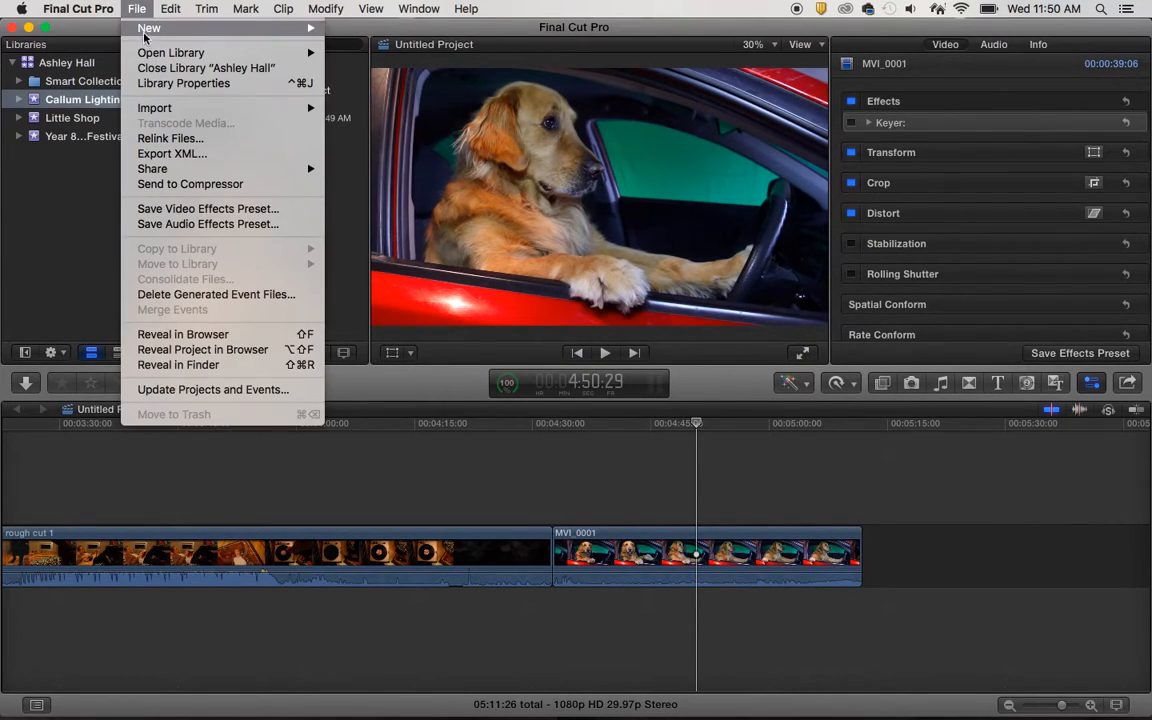
{"action": "mouse_move", "coordinate": [132, 30]}
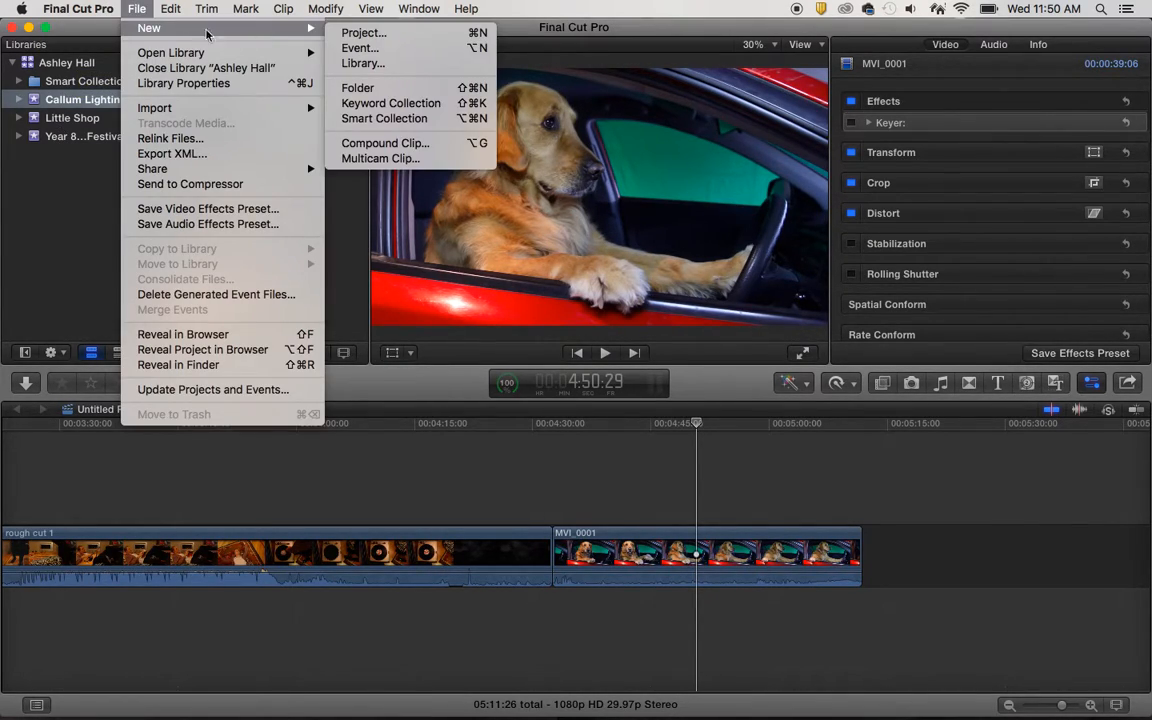
{"action": "left_click", "coordinate": [393, 48]}
{"action": "type", "text": "Tutorials"}
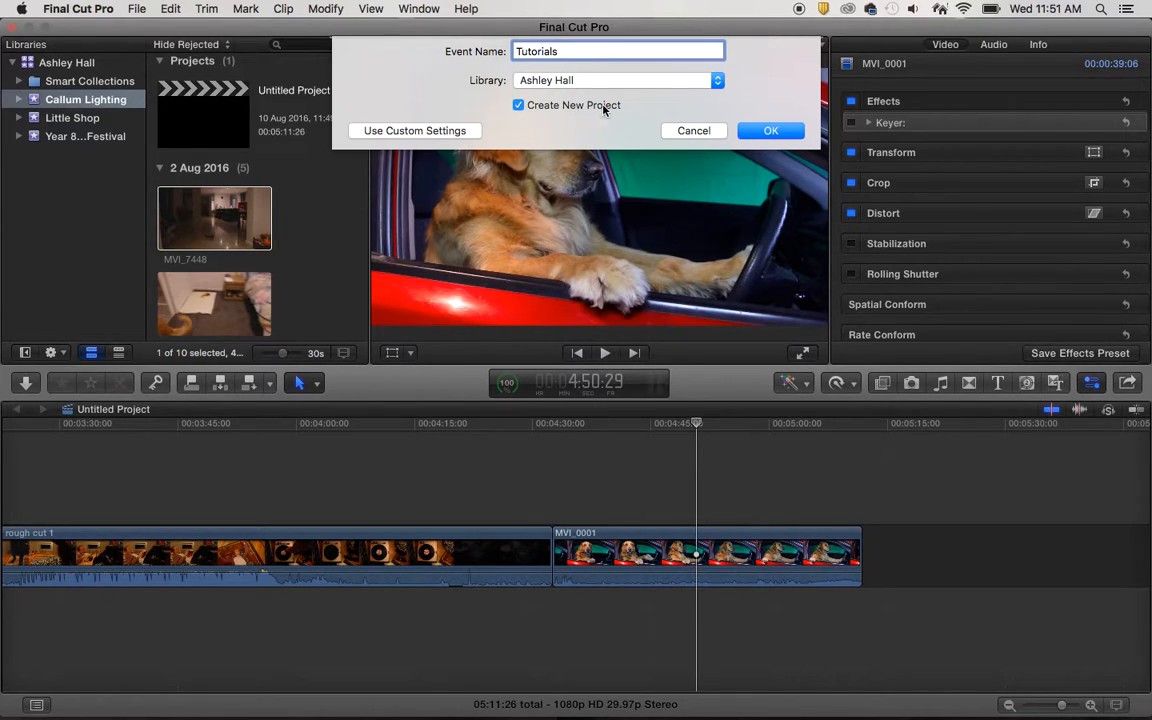
{"action": "left_click", "coordinate": [745, 130]}
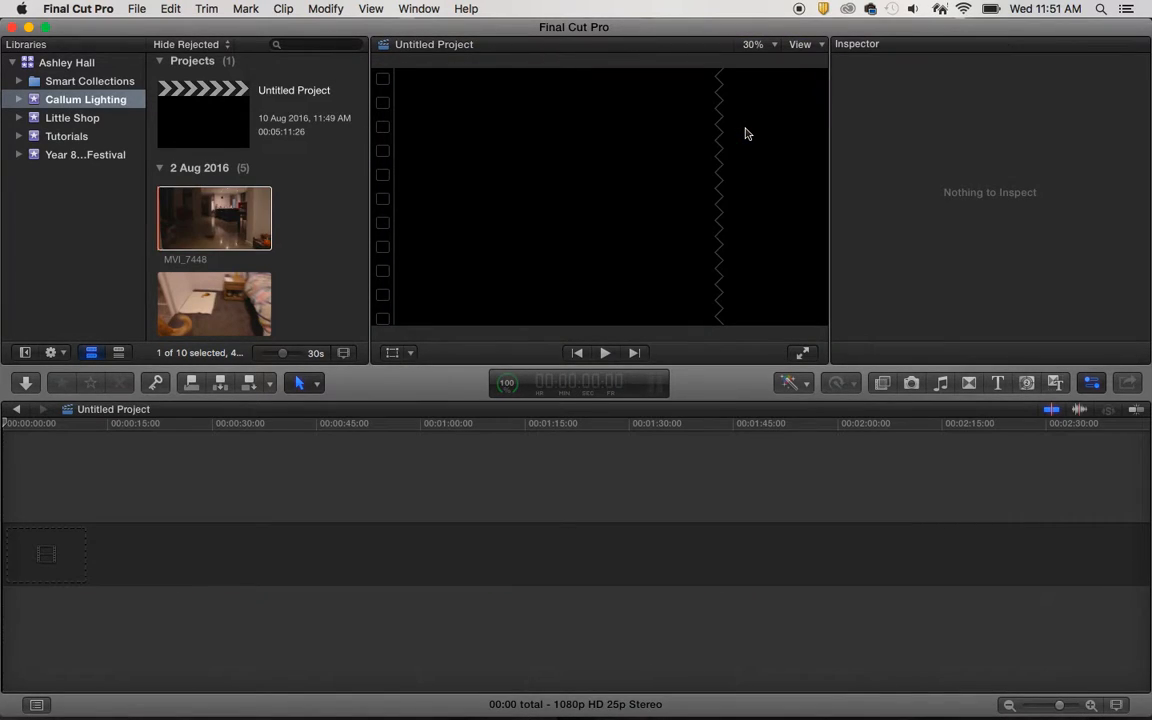
{"action": "left_click", "coordinate": [62, 154]}
{"action": "left_click", "coordinate": [65, 138]}
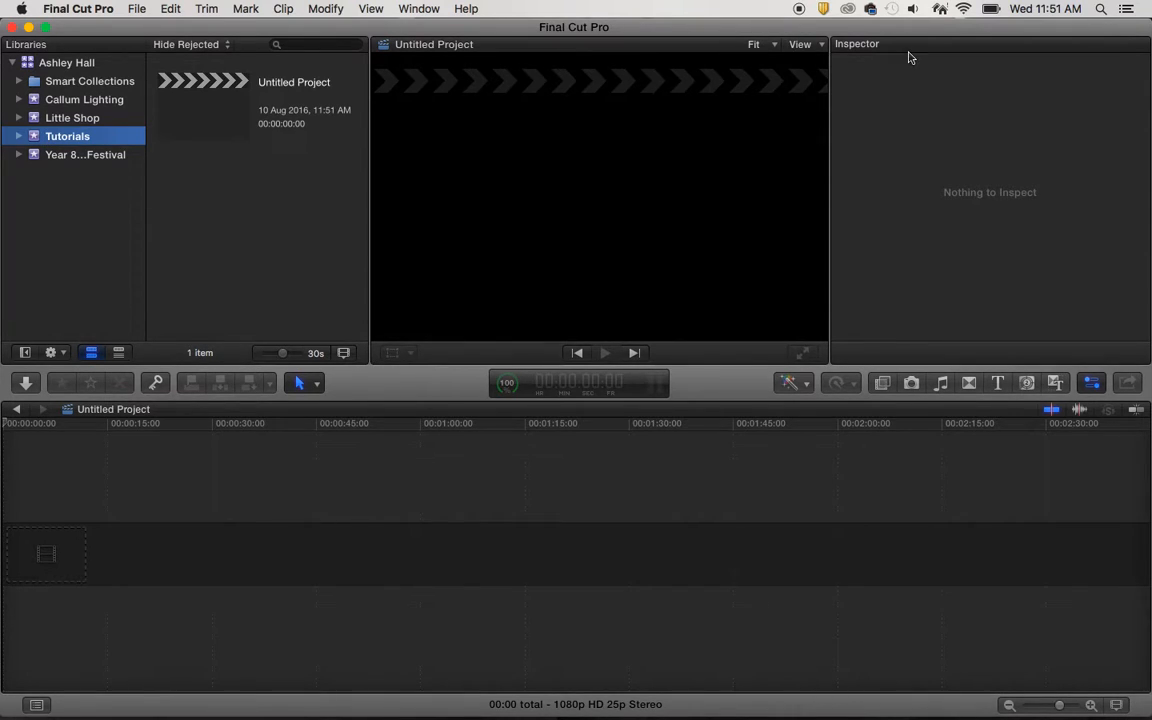
Hide the Inspector and open the Tutorials event's untitled project in the timeline
{"action": "key", "text": "super+4"}
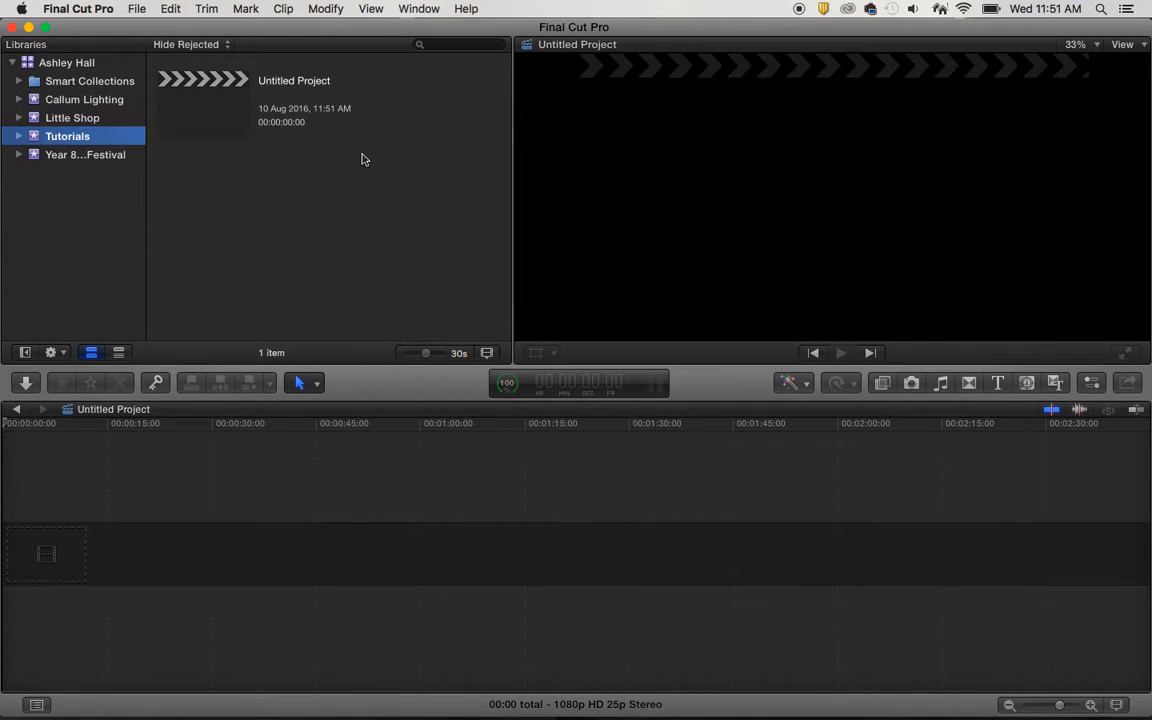
{"action": "left_click", "coordinate": [206, 116]}
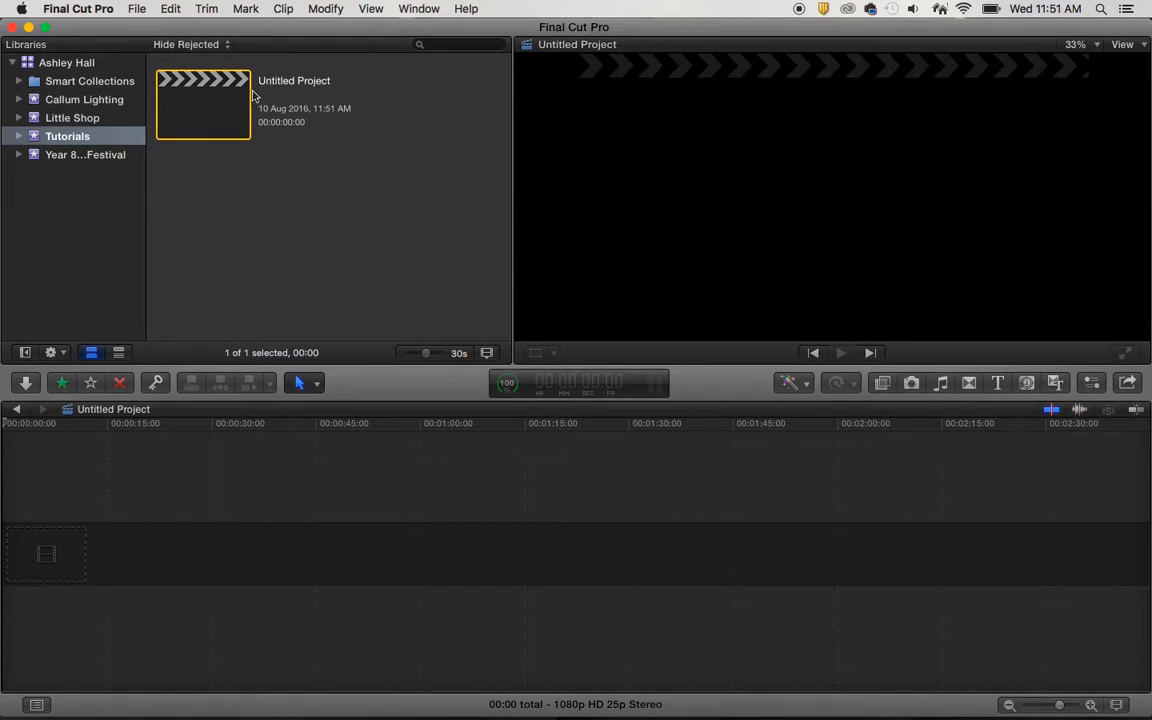
{"action": "double_click", "coordinate": [185, 118]}
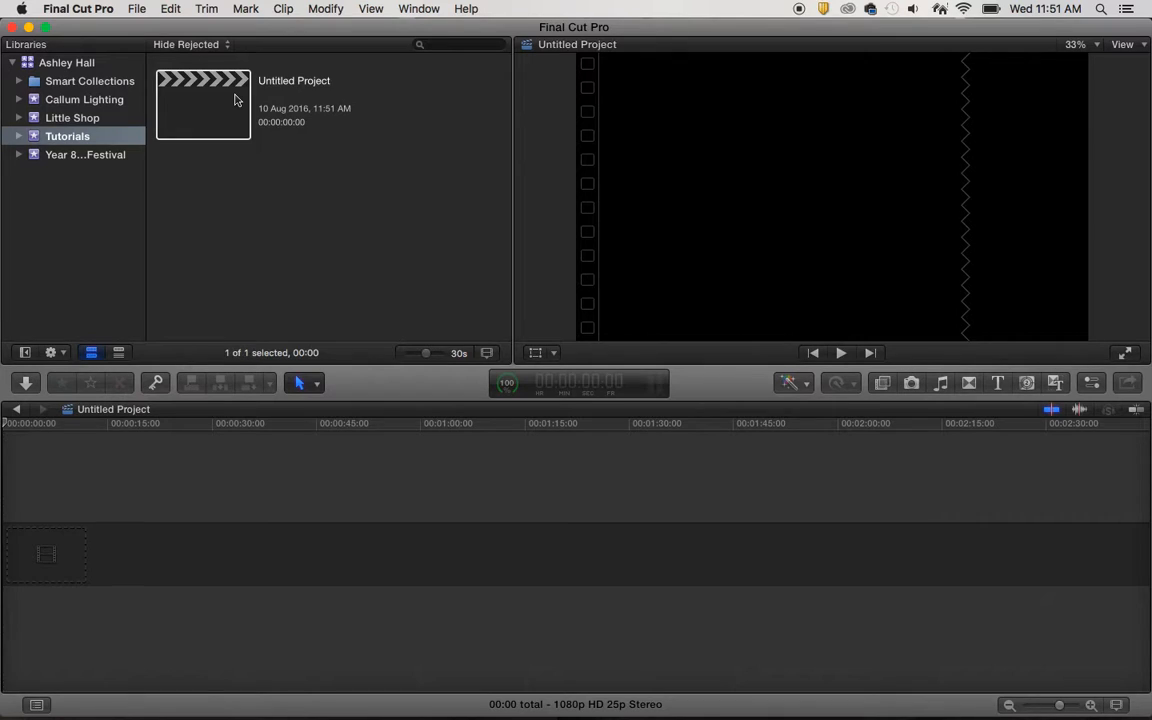
{"action": "left_click", "coordinate": [133, 9]}
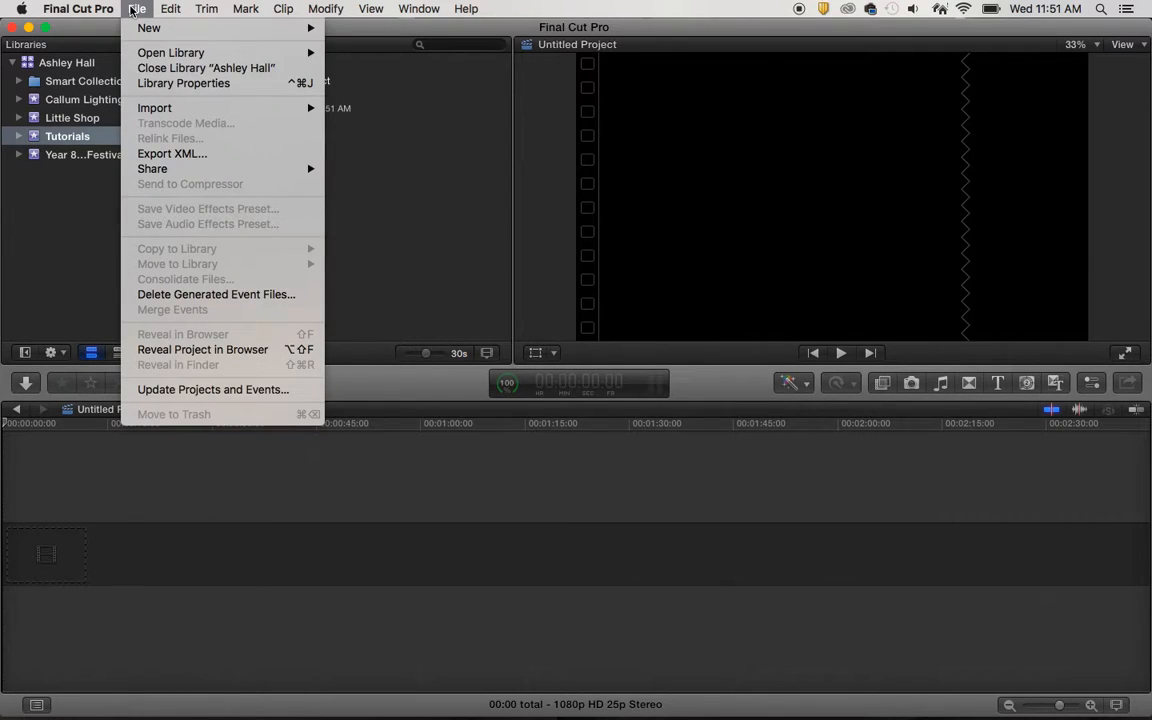
{"action": "mouse_move", "coordinate": [145, 28]}
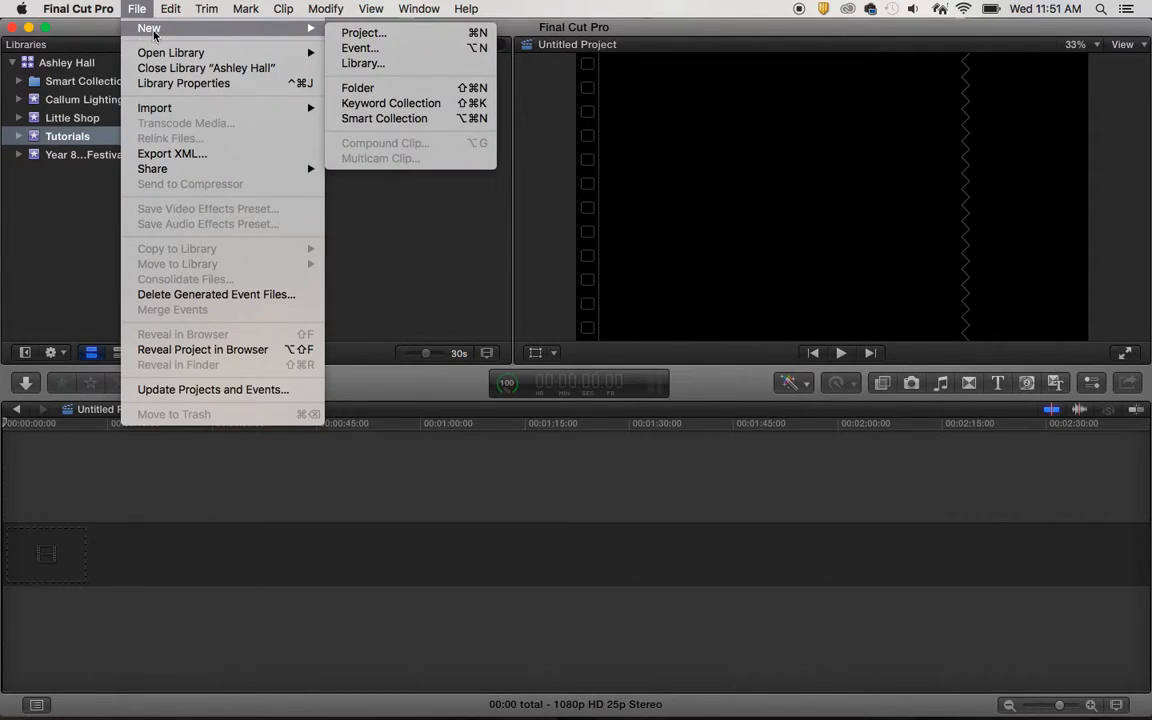
{"action": "left_click", "coordinate": [362, 34]}
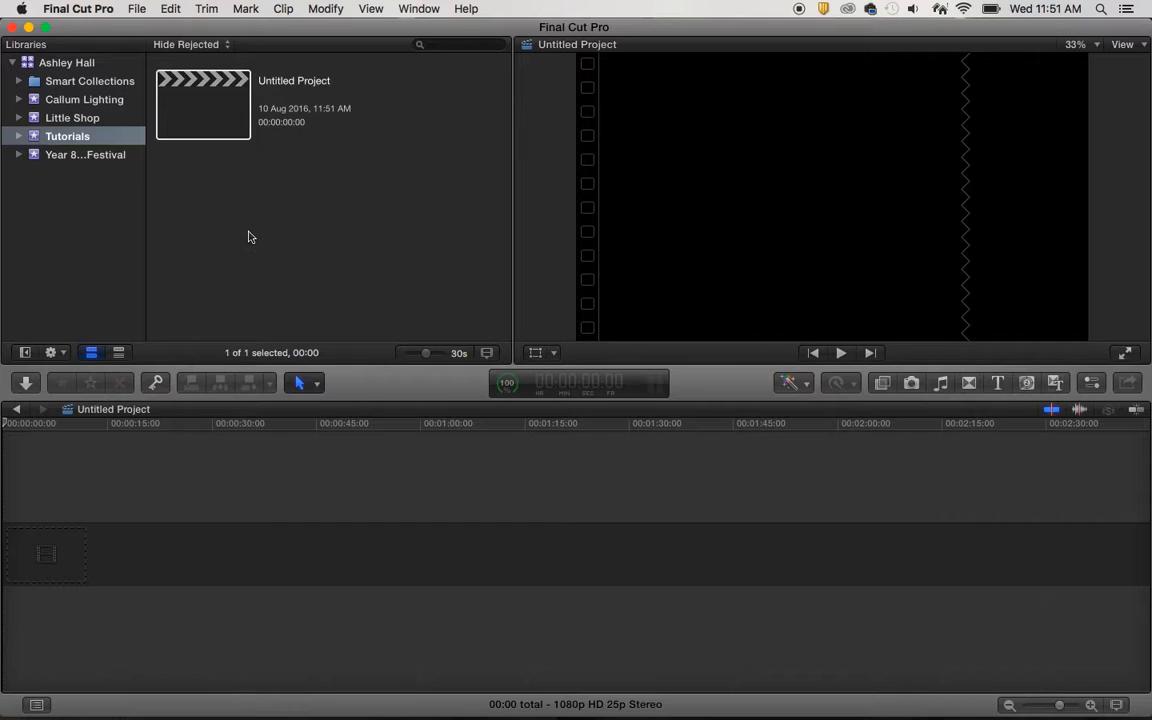
Rename the untitled project in the Tutorials event as Charlie
{"action": "left_click", "coordinate": [278, 86]}
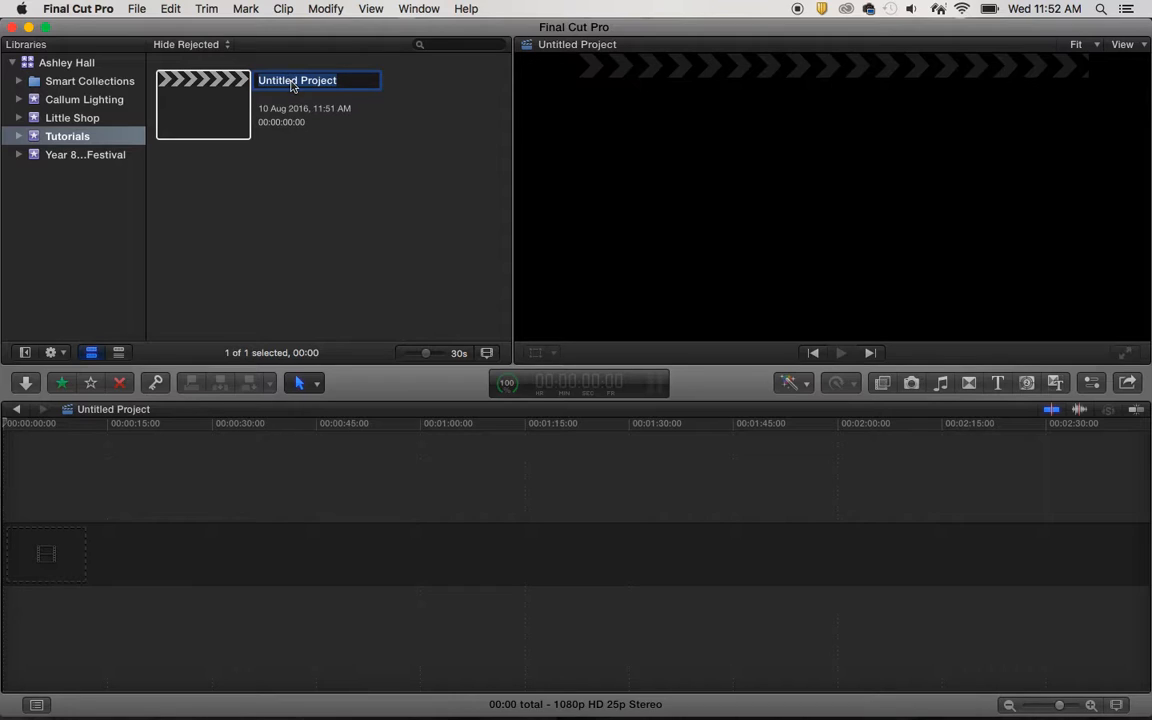
{"action": "type", "text": "Charlie"}
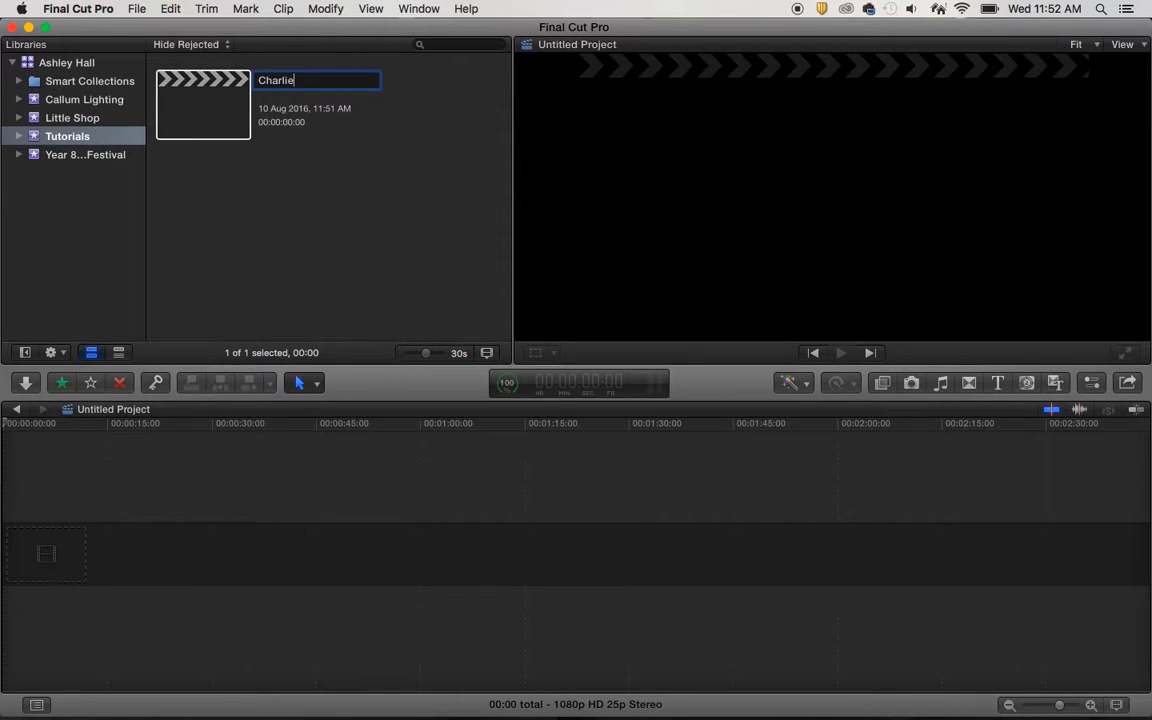
{"action": "key", "text": "Return"}
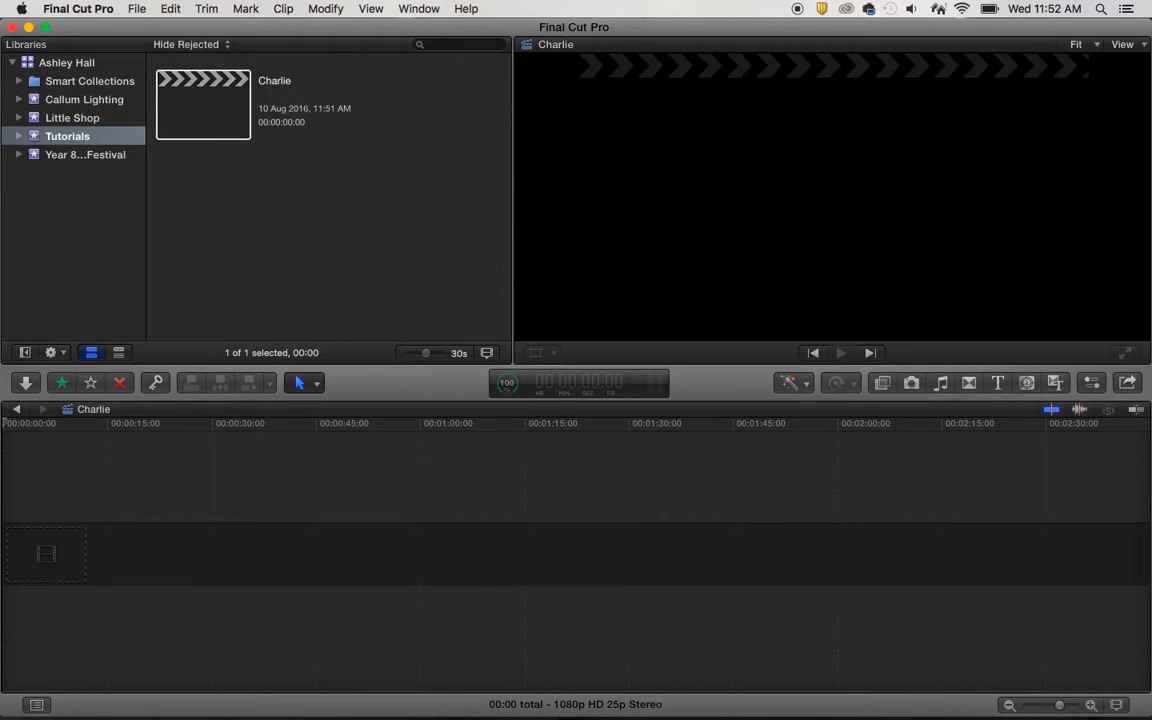
{"action": "left_click", "coordinate": [350, 198]}
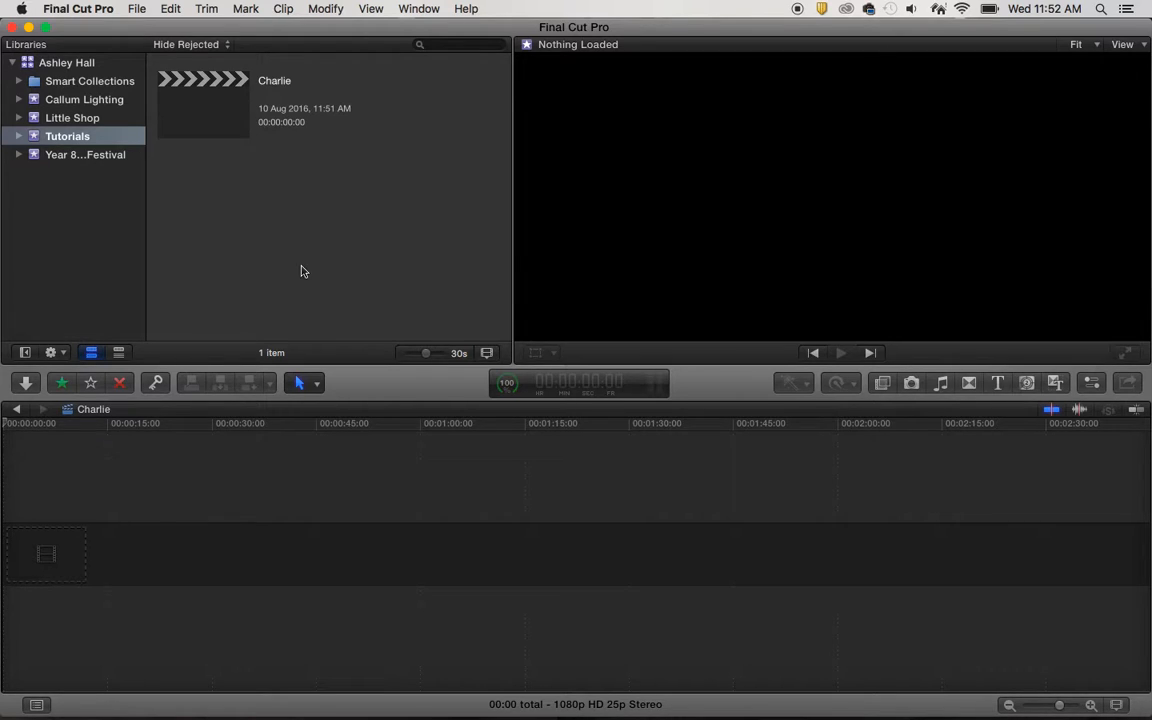
Examine the contents of the Desktop's Footage folder in Finder and return to Final Cut Pro
{"action": "left_click", "coordinate": [52, 705]}
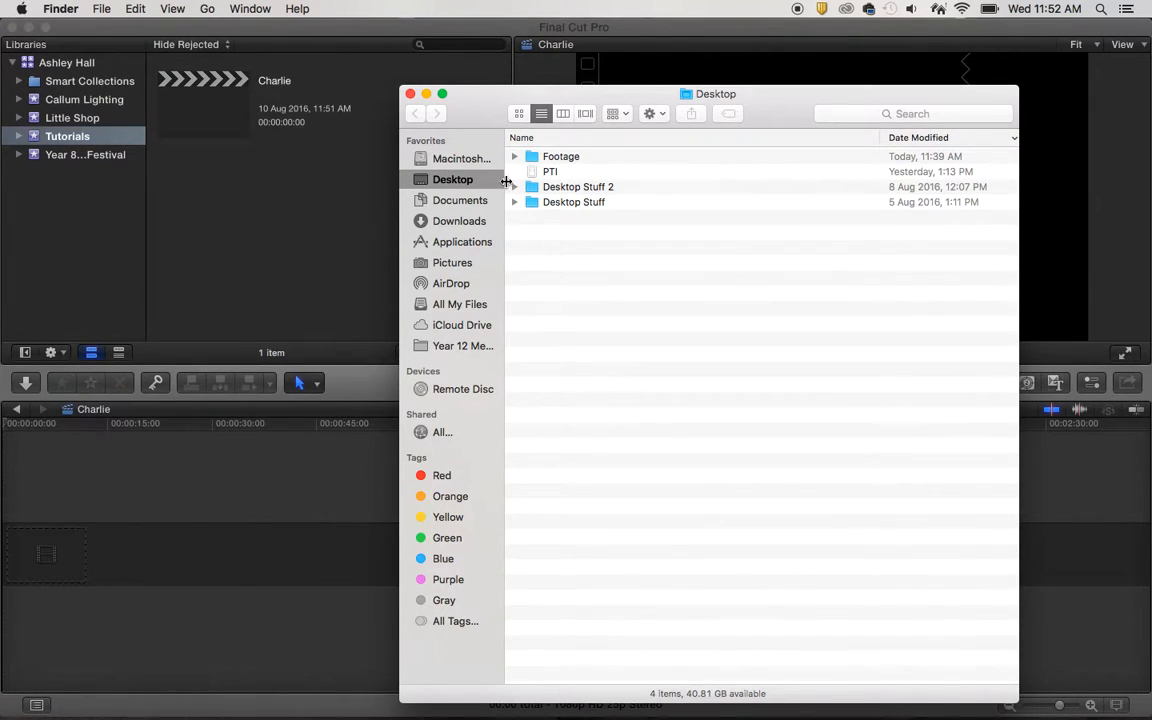
{"action": "left_click", "coordinate": [562, 158]}
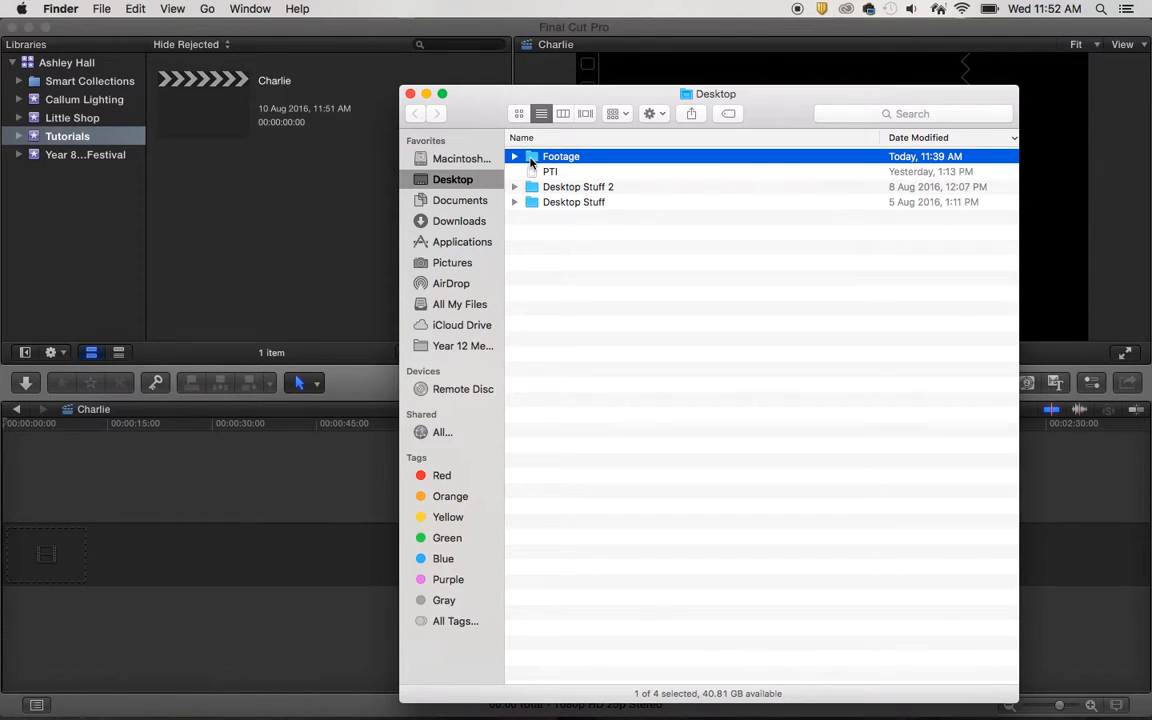
{"action": "double_click", "coordinate": [531, 160]}
{"action": "left_click_drag", "start_coordinate": [481, 114], "coordinate": [648, 174]}
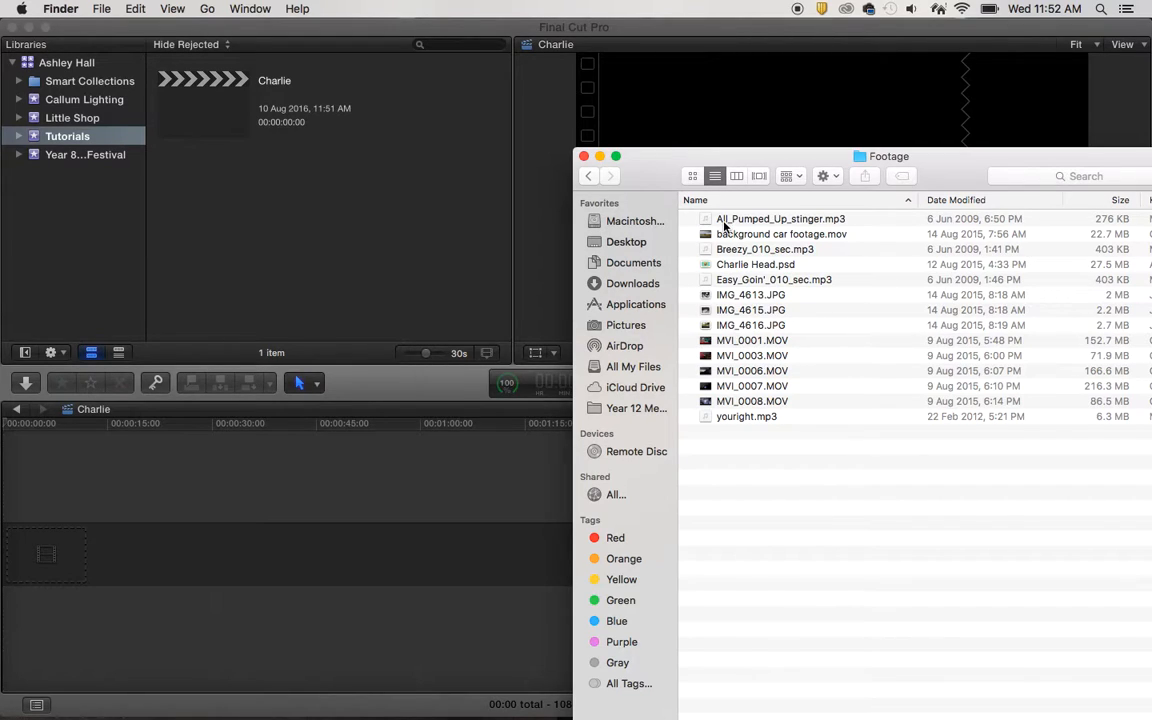
{"action": "left_click", "coordinate": [366, 219]}
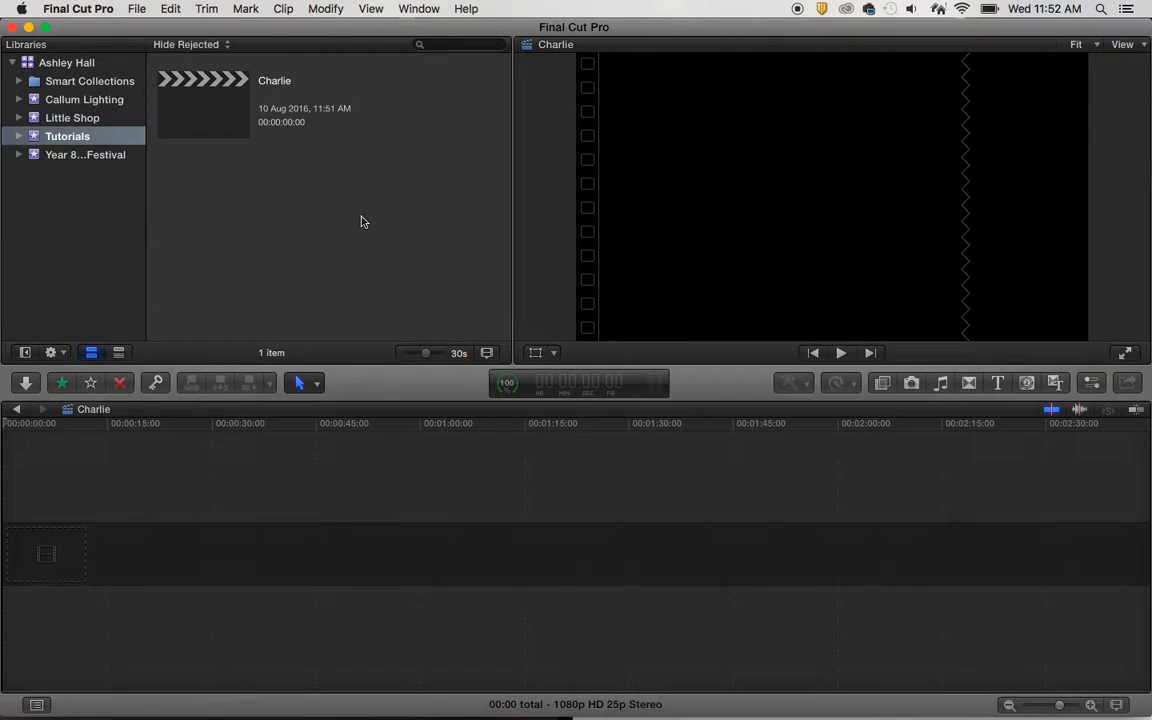
{"action": "right_click", "coordinate": [291, 208]}
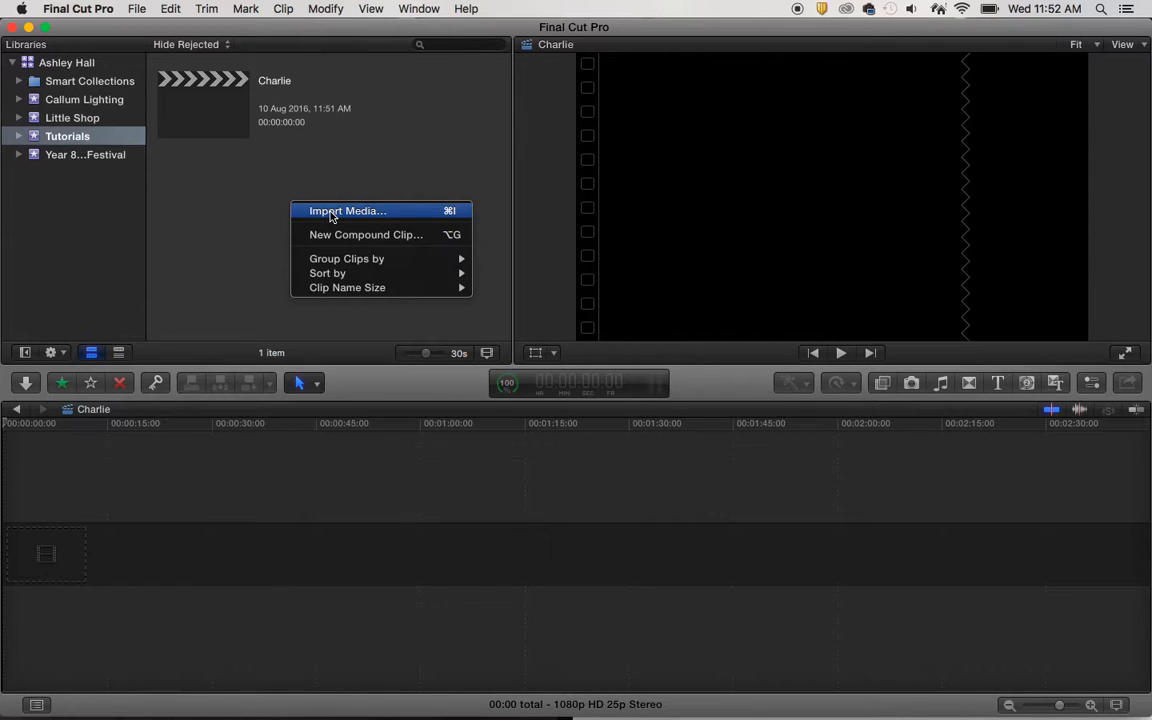
{"action": "left_click", "coordinate": [252, 201]}
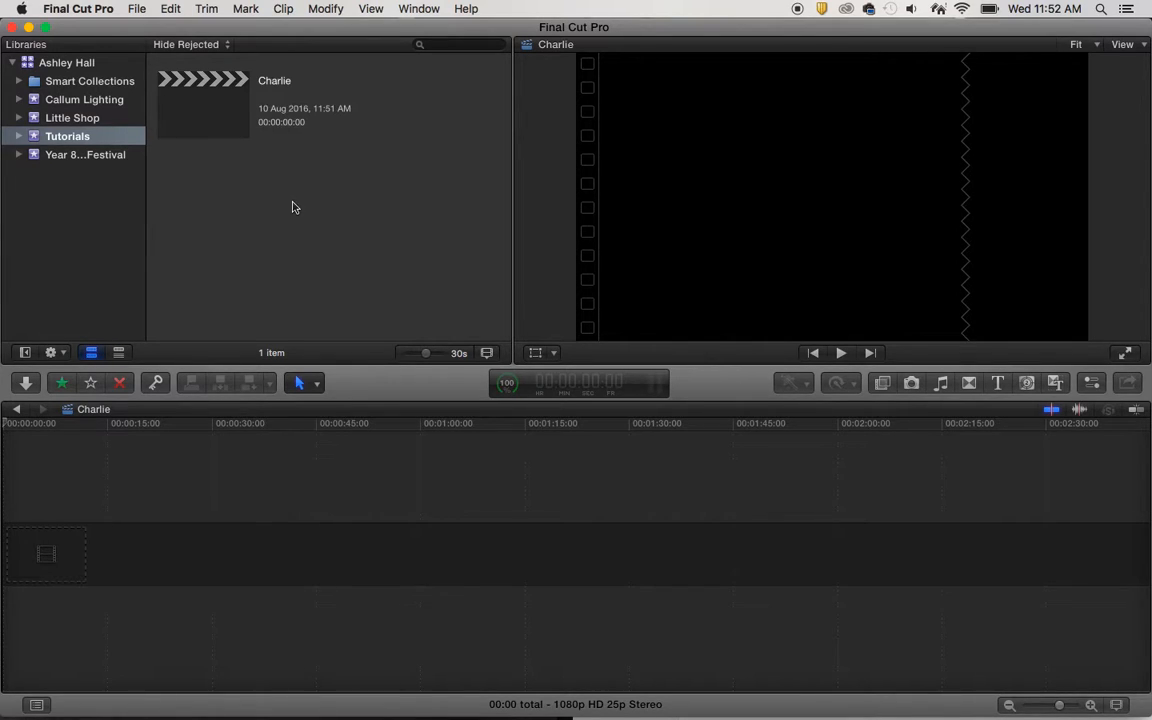
Switch to System Preferences and open the Mouse settings
{"action": "left_click", "coordinate": [21, 8]}
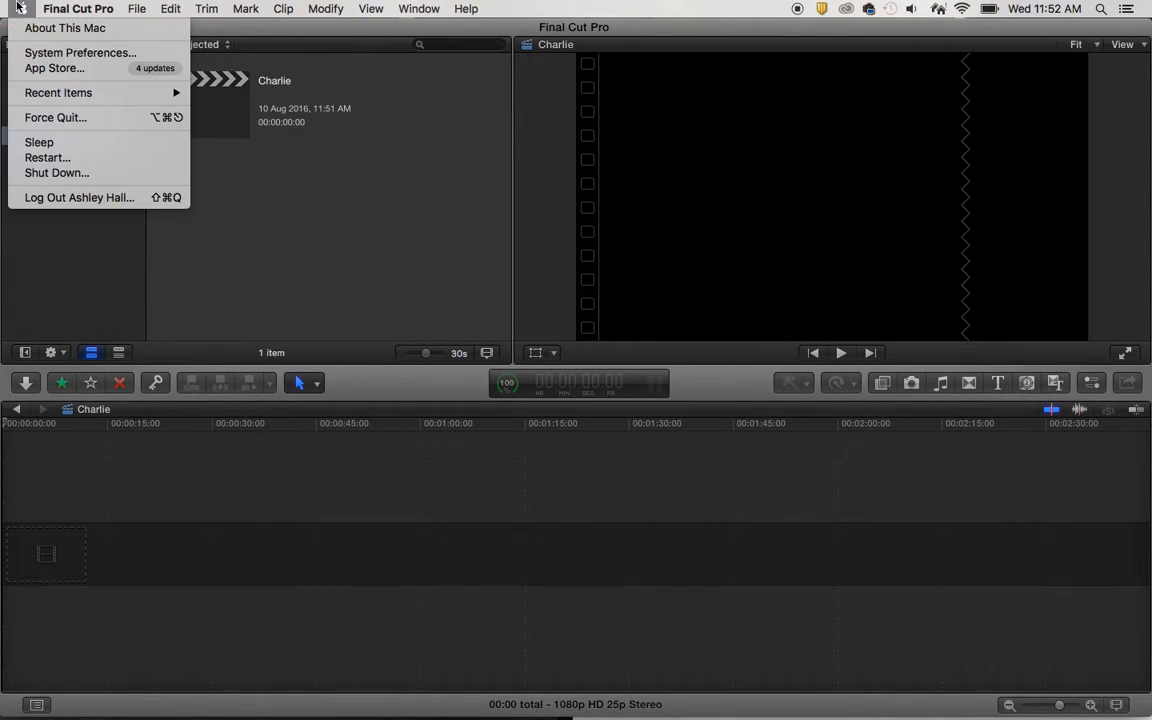
{"action": "left_click", "coordinate": [32, 52]}
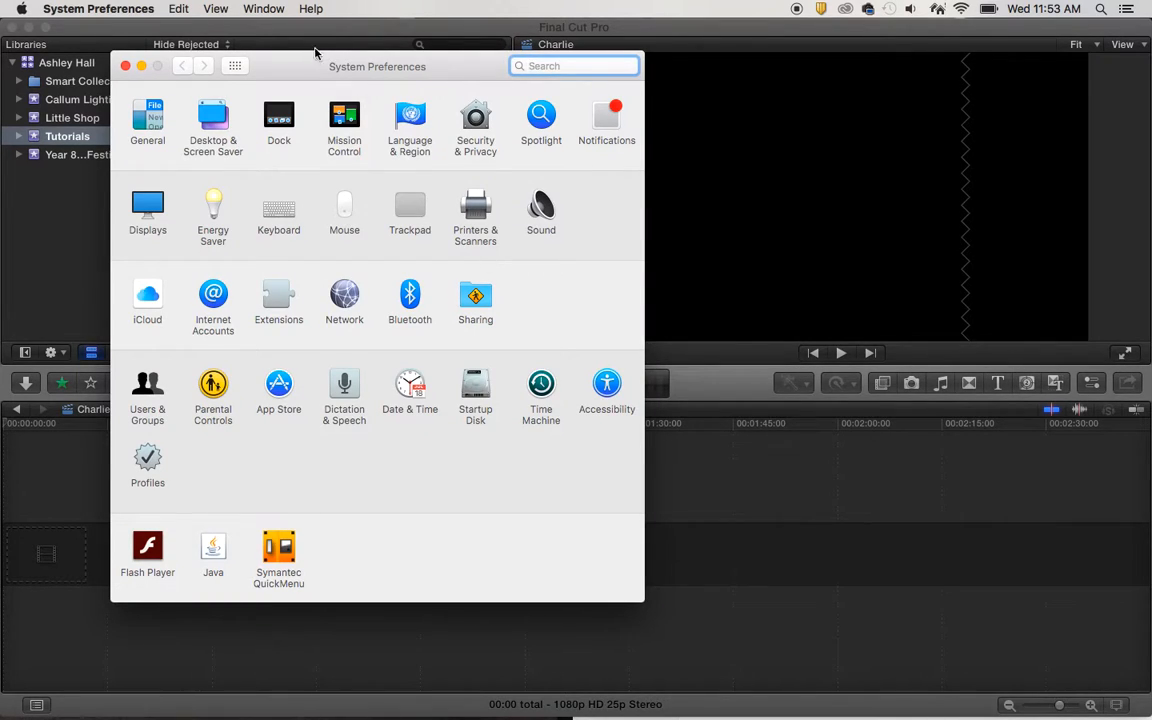
{"action": "left_click_drag", "start_coordinate": [317, 52], "coordinate": [406, 65]}
{"action": "left_click", "coordinate": [430, 212]}
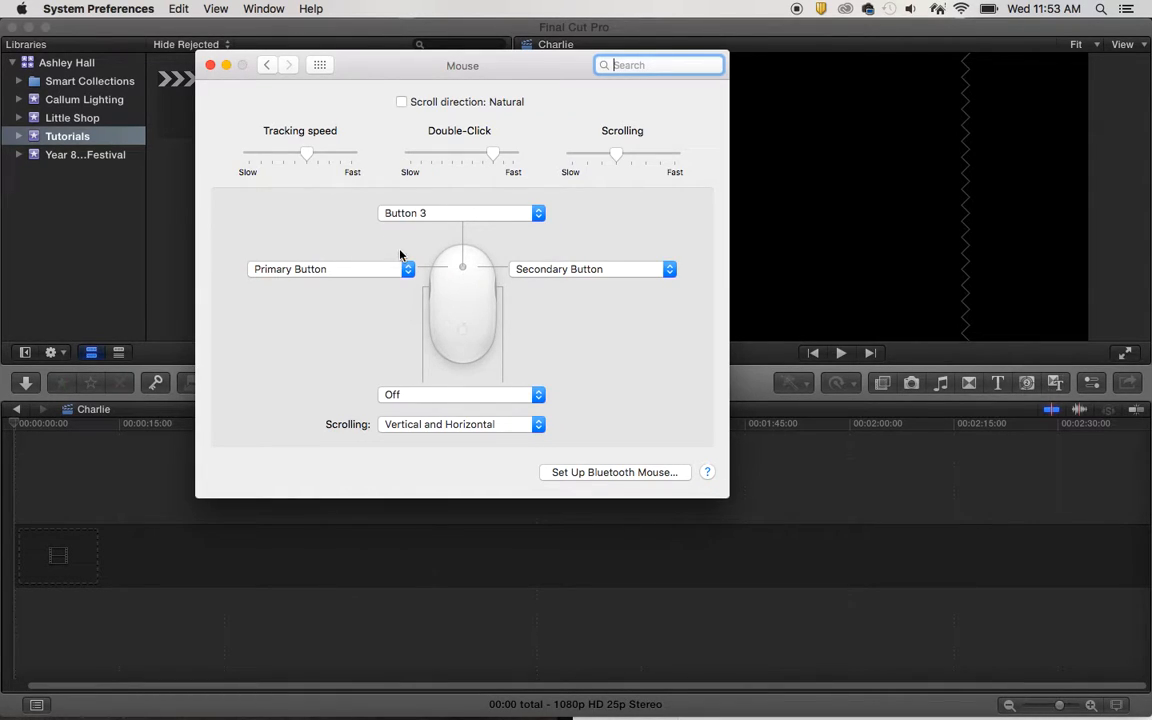
Switch the right mouse button's assignment to Primary Button and back to Secondary Button
{"action": "left_click", "coordinate": [547, 270]}
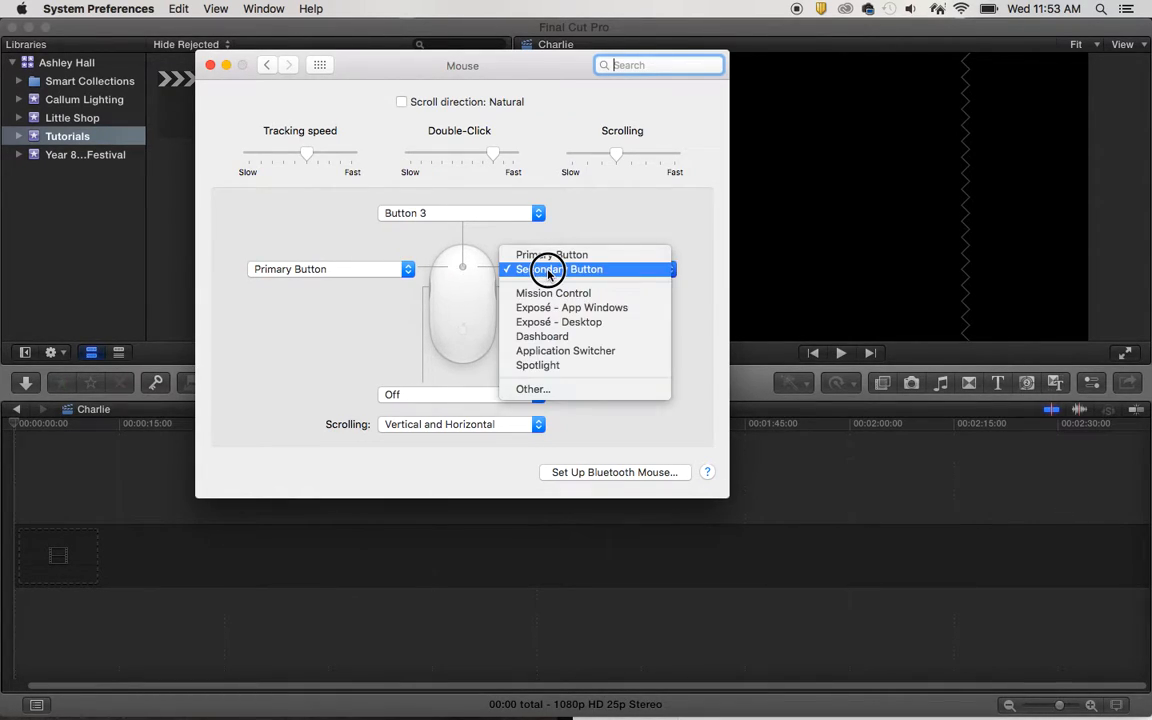
{"action": "left_click", "coordinate": [535, 256]}
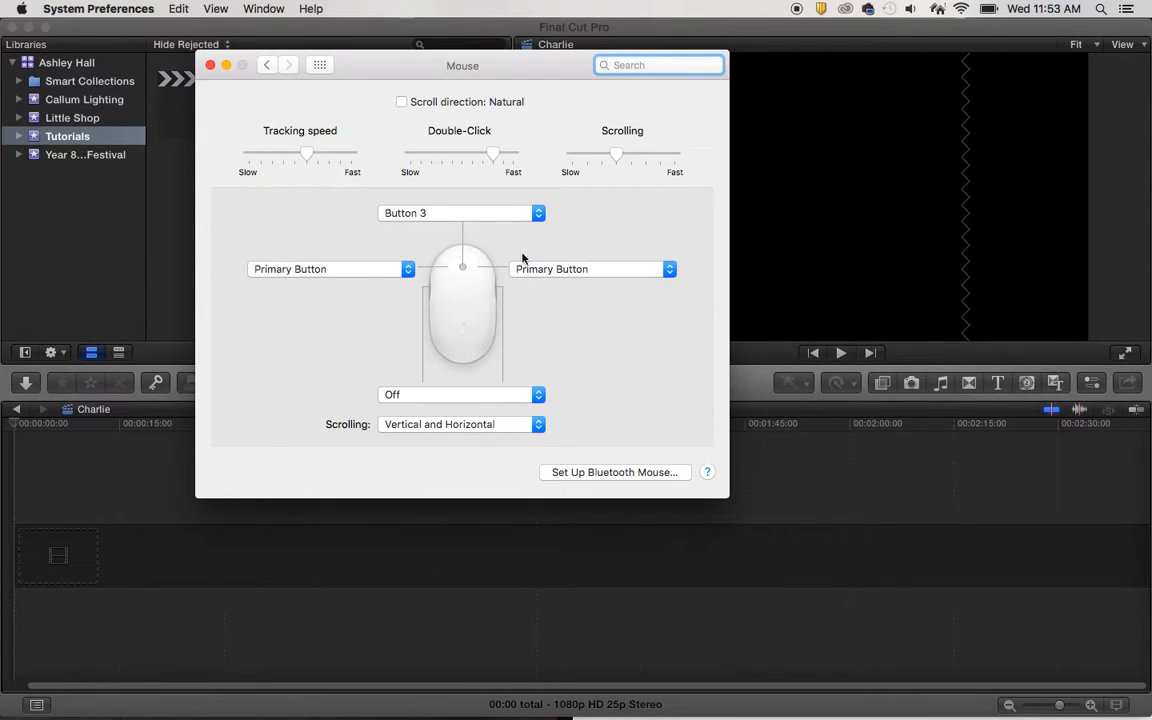
{"action": "left_click", "coordinate": [560, 267]}
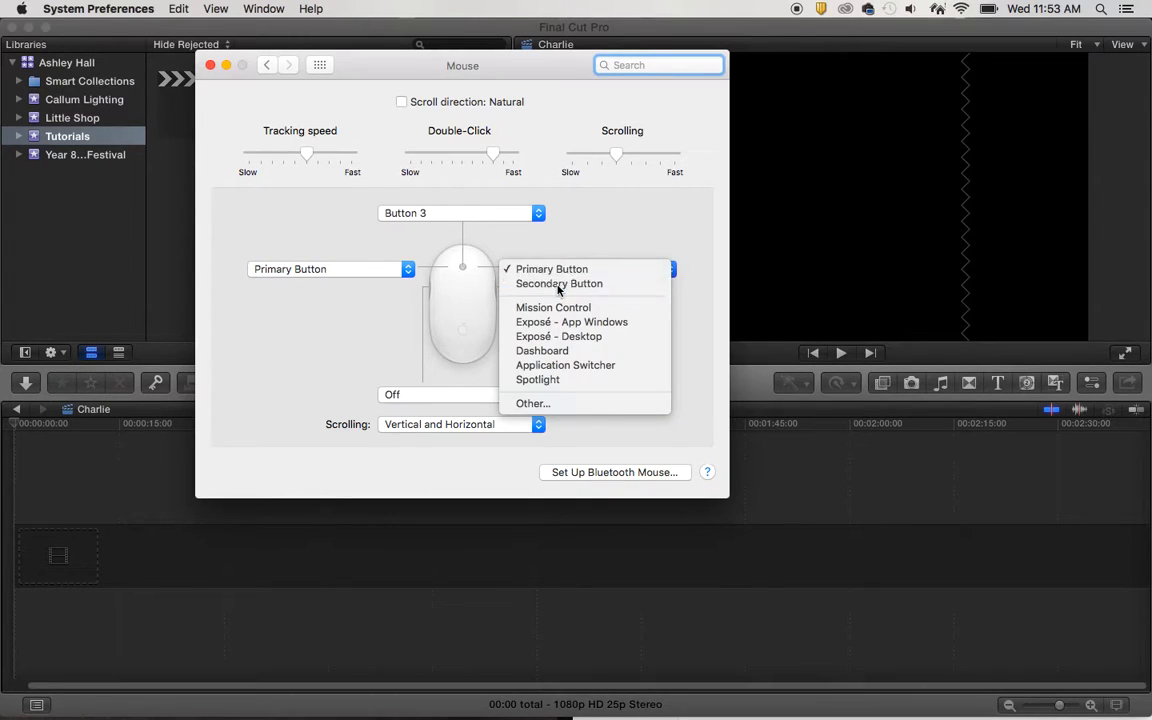
{"action": "left_click", "coordinate": [551, 286]}
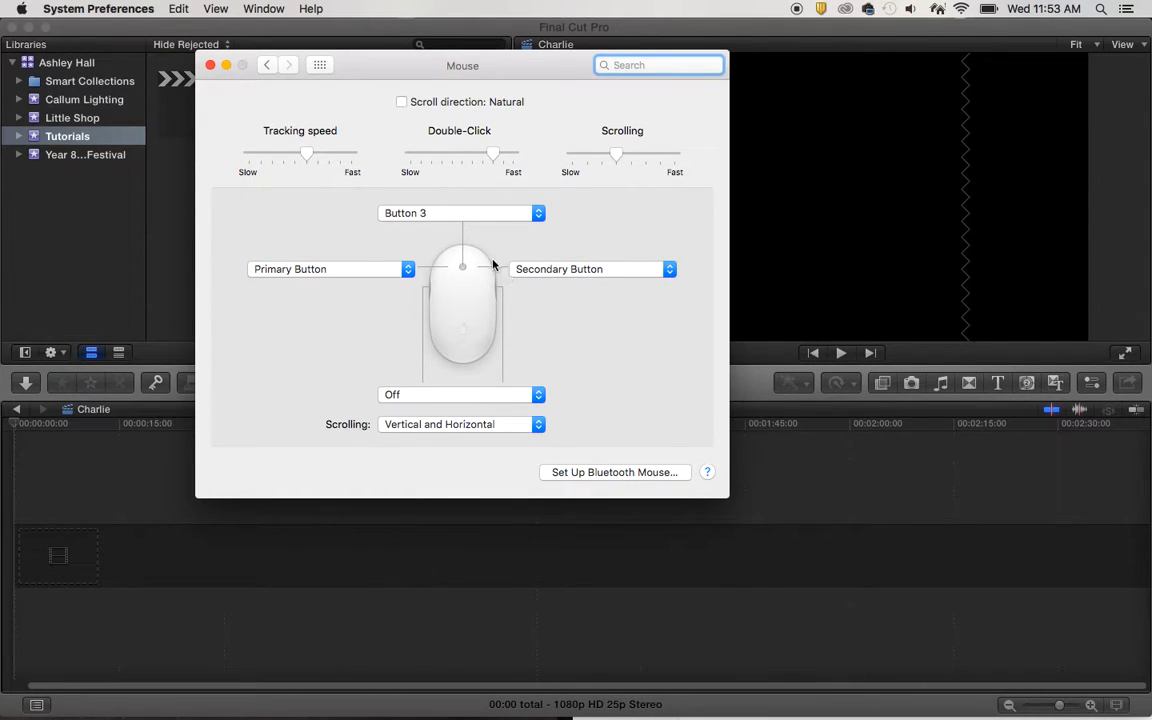
Look at the middle mouse button's assignment, leave System Preferences and return to Final Cut Pro
{"action": "left_click", "coordinate": [465, 215]}
{"action": "left_click", "coordinate": [461, 220]}
{"action": "left_click", "coordinate": [150, 9]}
{"action": "left_click", "coordinate": [155, 131]}
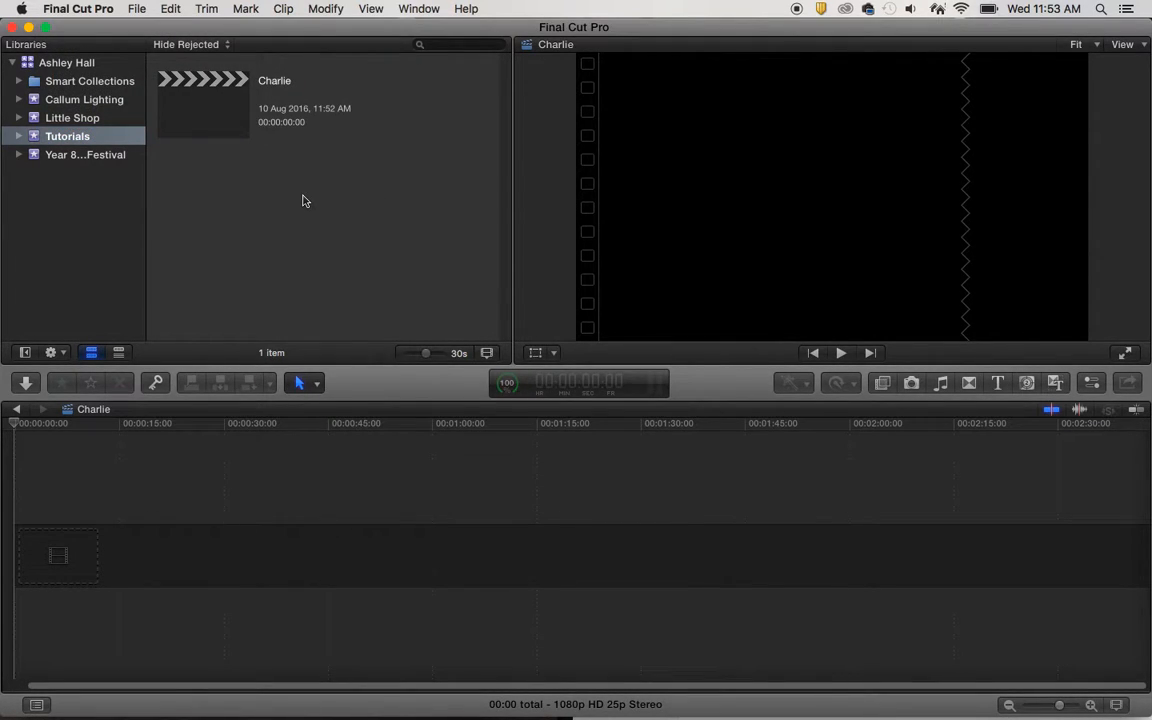
Start a media import for the Tutorials event and browse to the Footage folder on the Desktop
{"action": "right_click", "coordinate": [270, 193]}
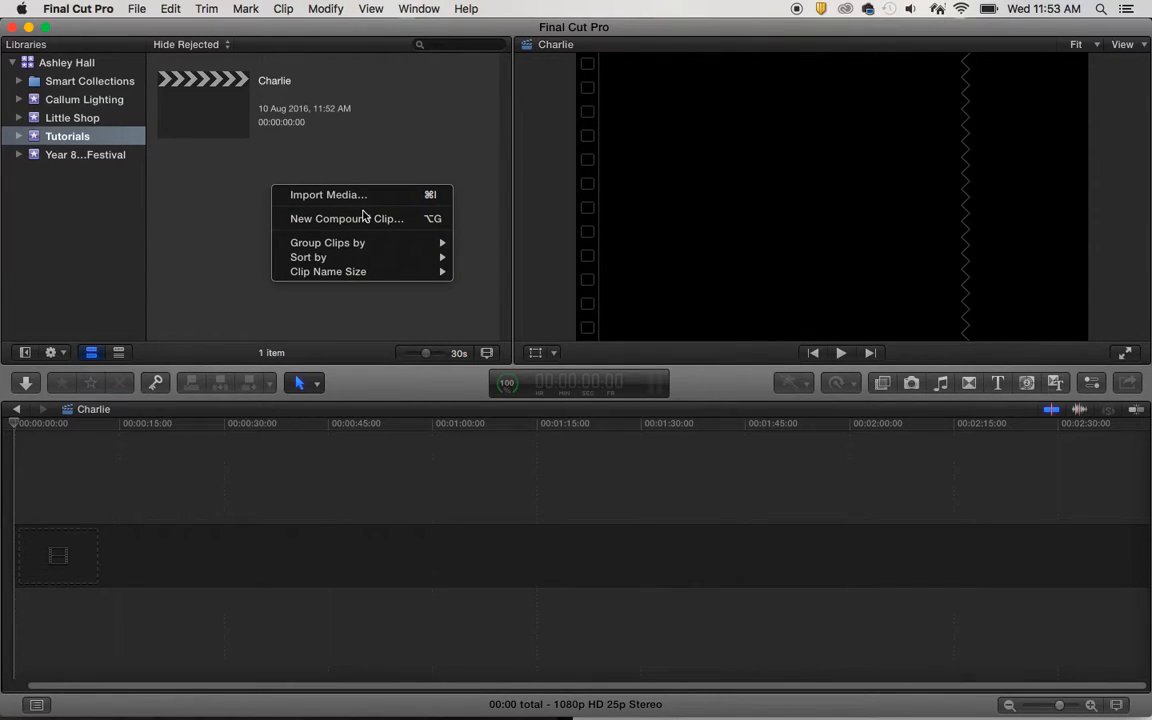
{"action": "left_click", "coordinate": [316, 196]}
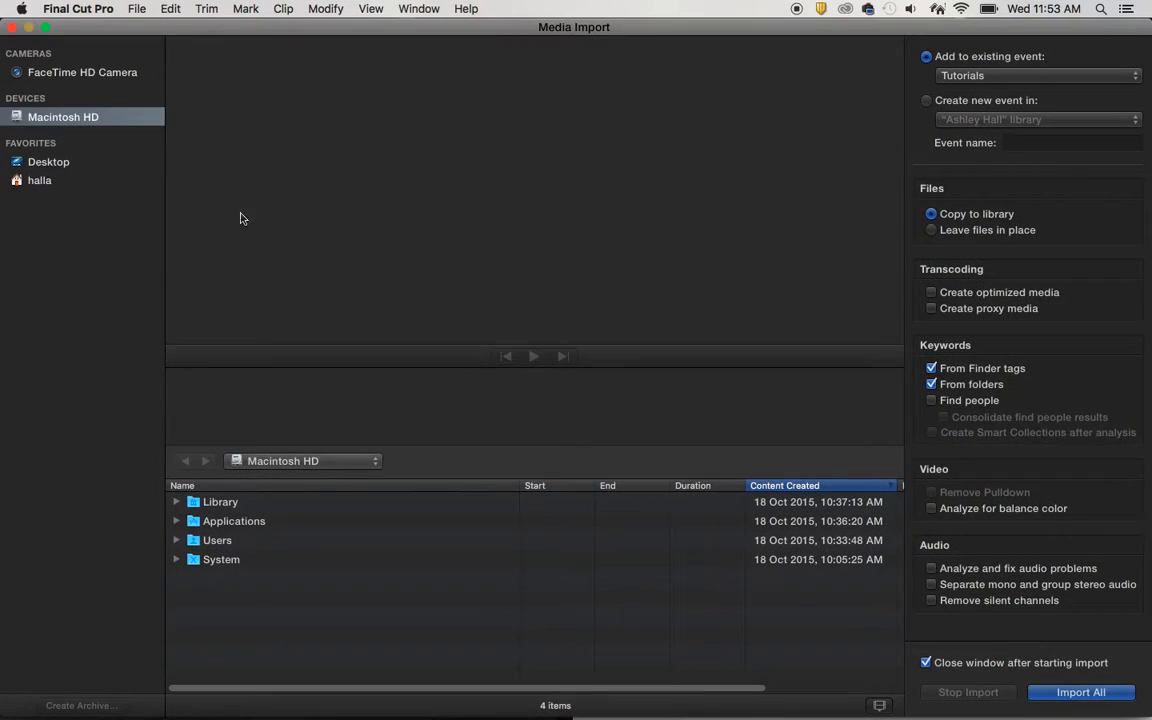
{"action": "left_click", "coordinate": [30, 162]}
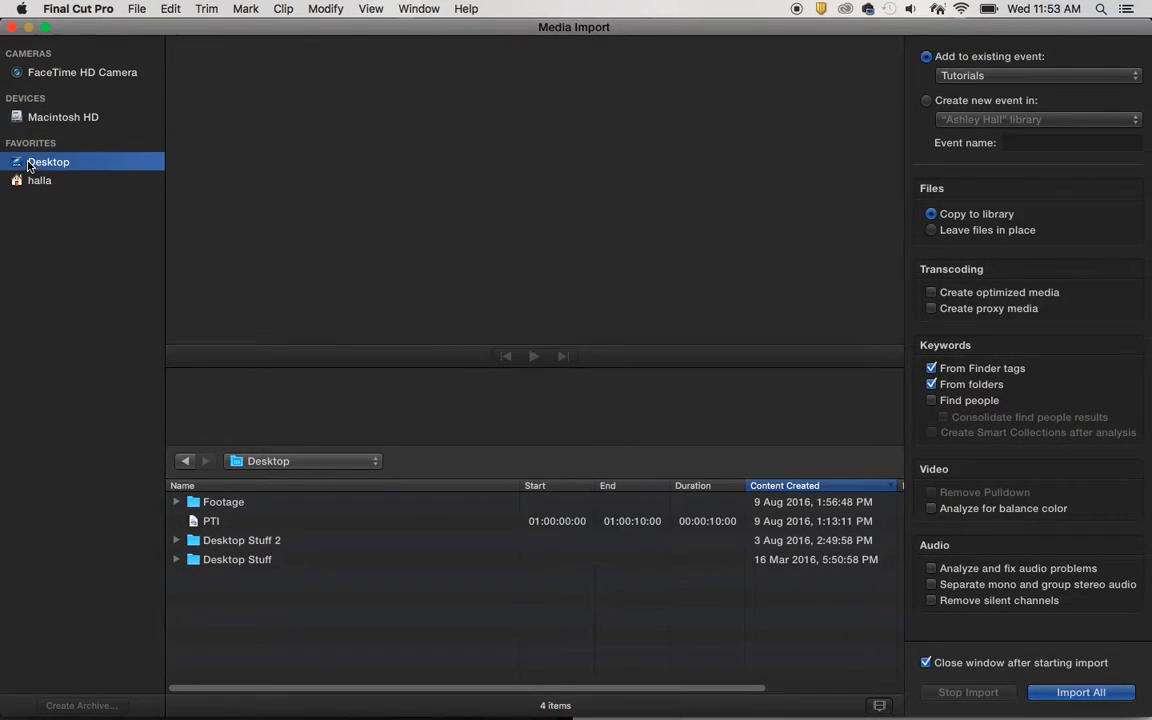
{"action": "double_click", "coordinate": [224, 502]}
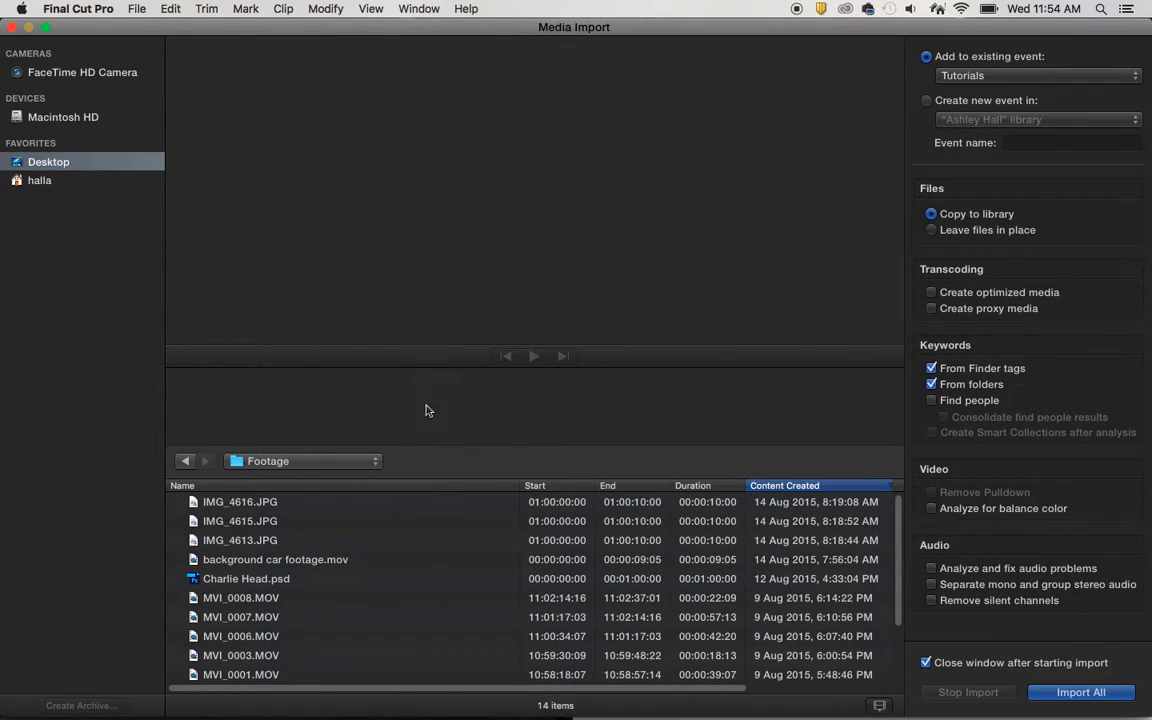
Preview IMG_4616.JPG, IMG_4615.JPG, background car footage.mov, MVI_0008.MOV and MVI_0007.MOV before importing
{"action": "left_click", "coordinate": [227, 506]}
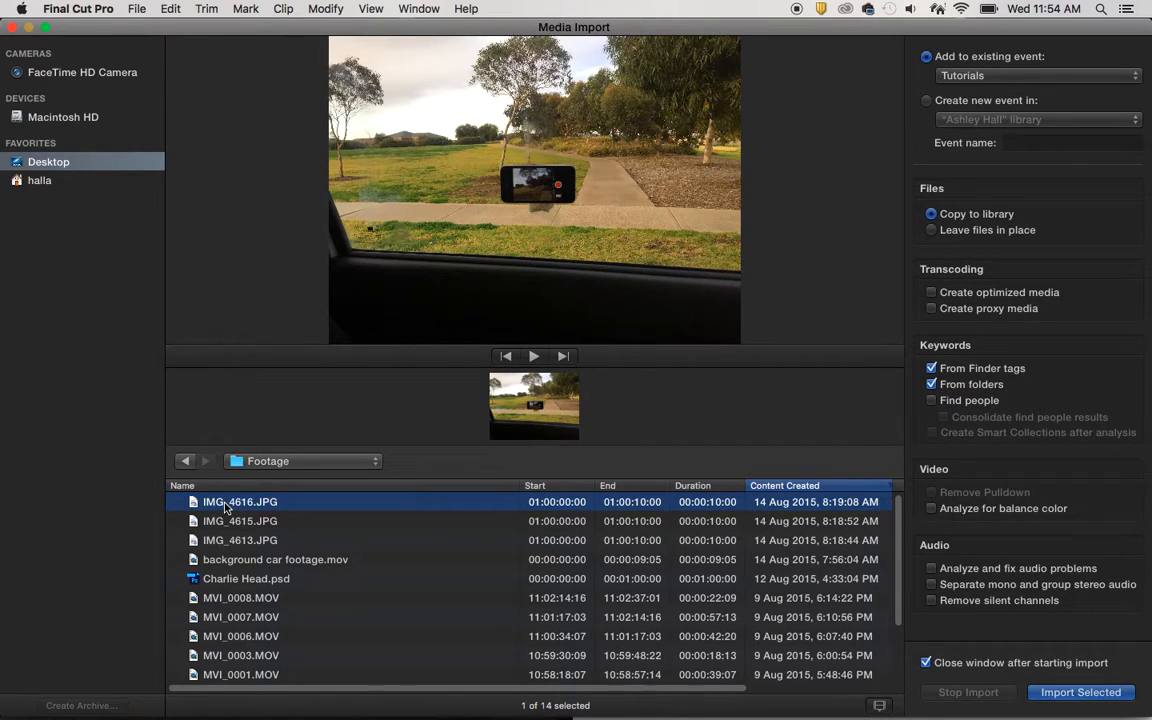
{"action": "left_click", "coordinate": [228, 524]}
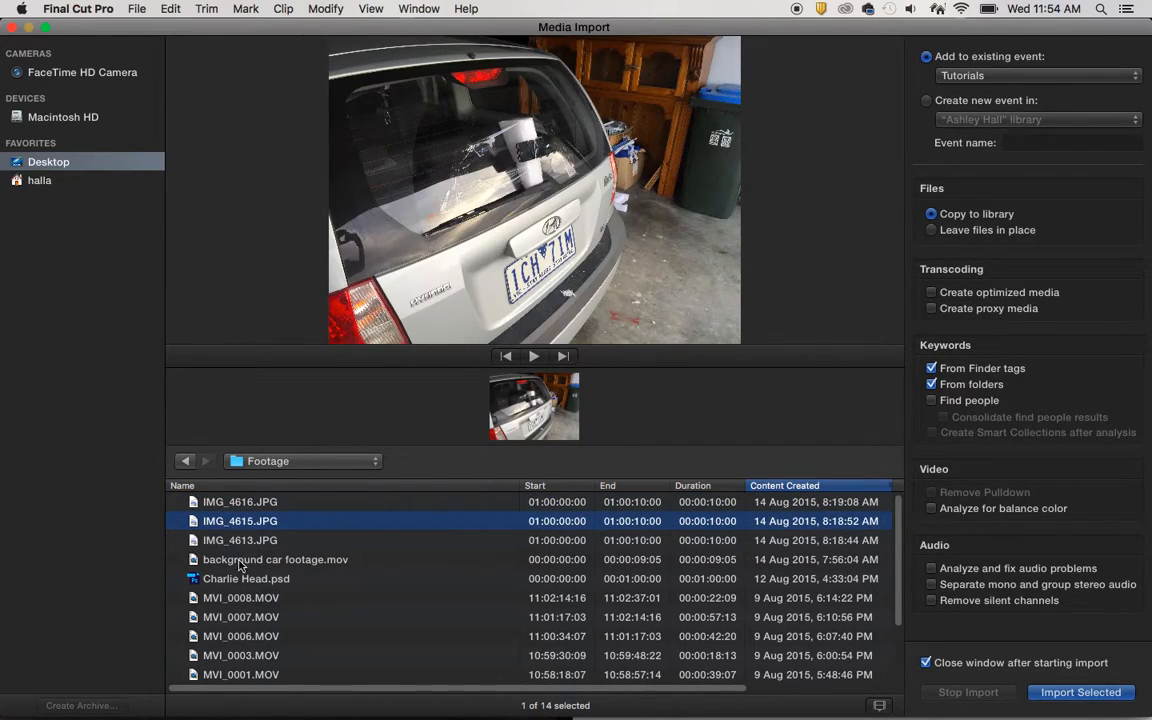
{"action": "left_click", "coordinate": [240, 563]}
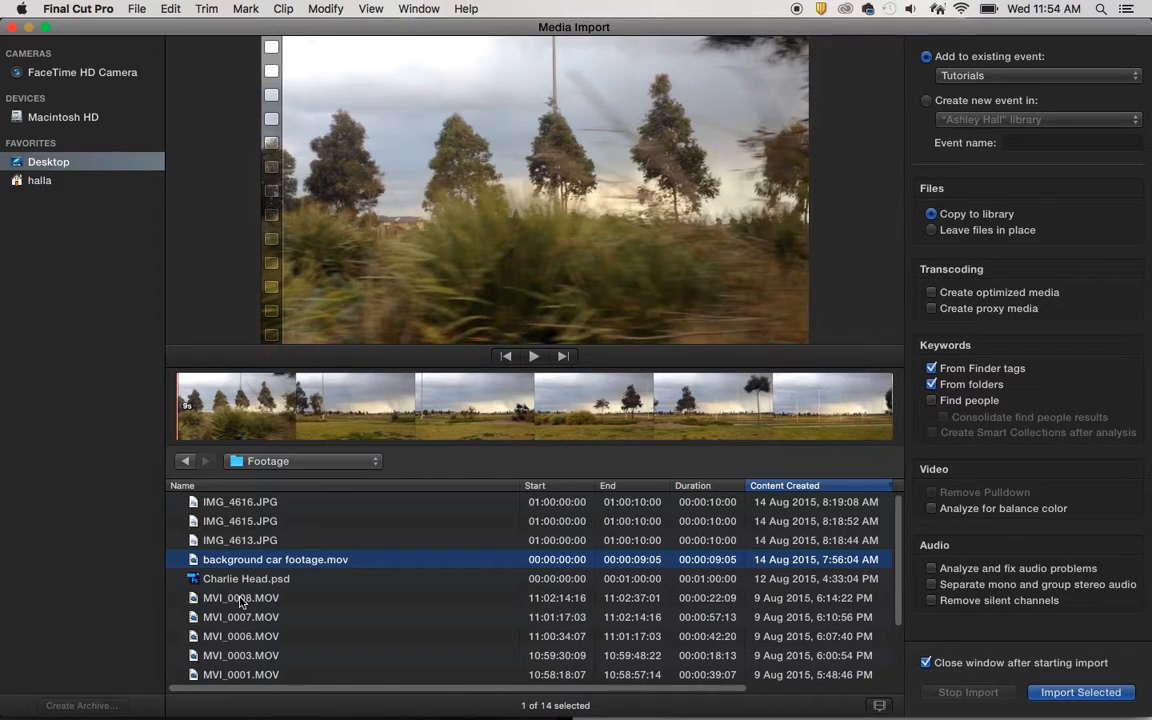
{"action": "left_click", "coordinate": [240, 600]}
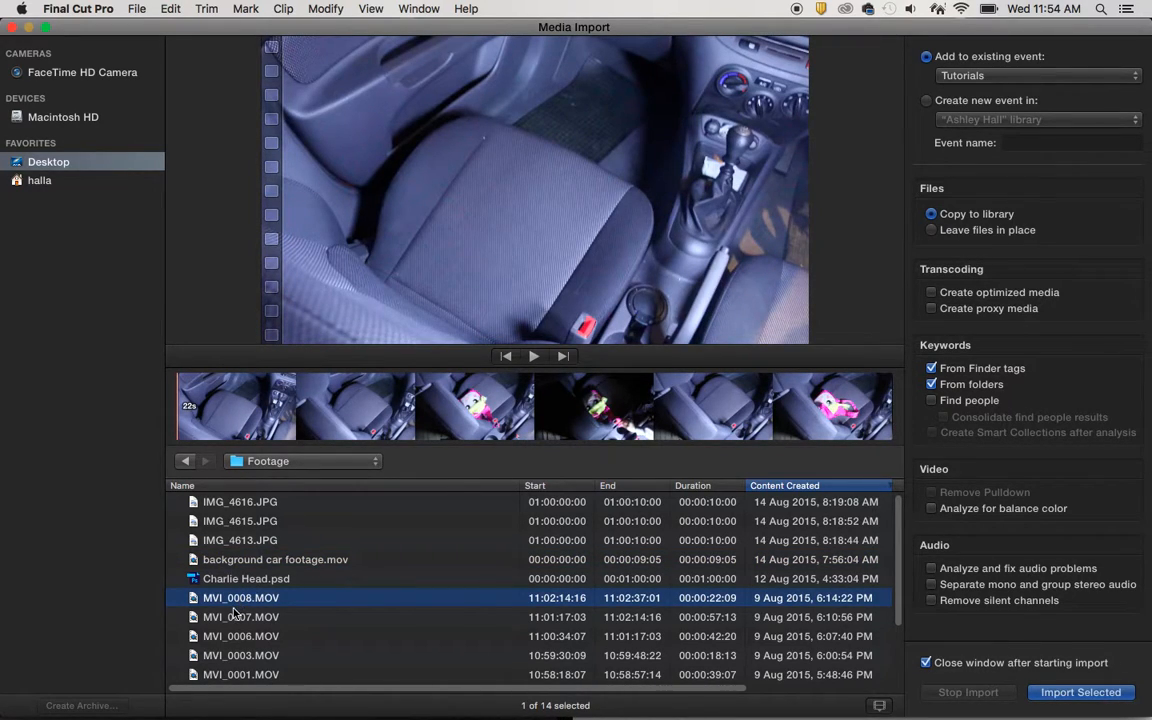
{"action": "left_click", "coordinate": [250, 619]}
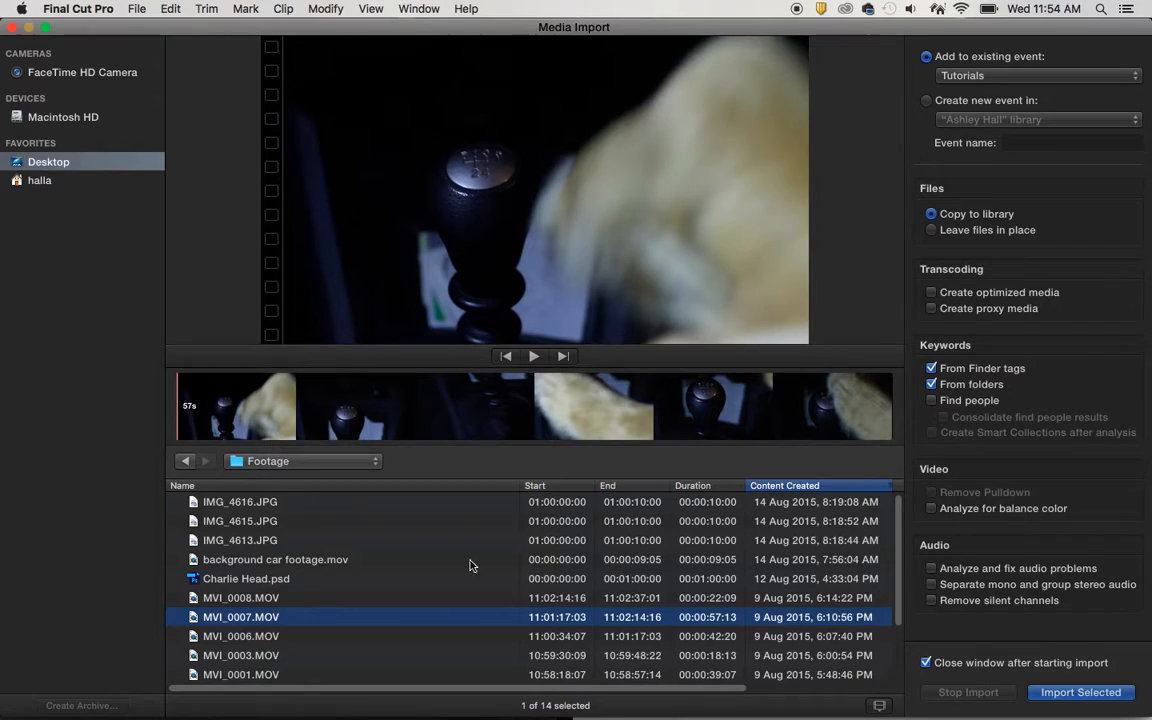
Select IMG_4616.JPG, IMG_4613.JPG, MVI_0008.MOV and MVI_0006.MOV individually, and extend the selection to every file in the Footage folder
{"action": "left_click", "coordinate": [247, 504]}
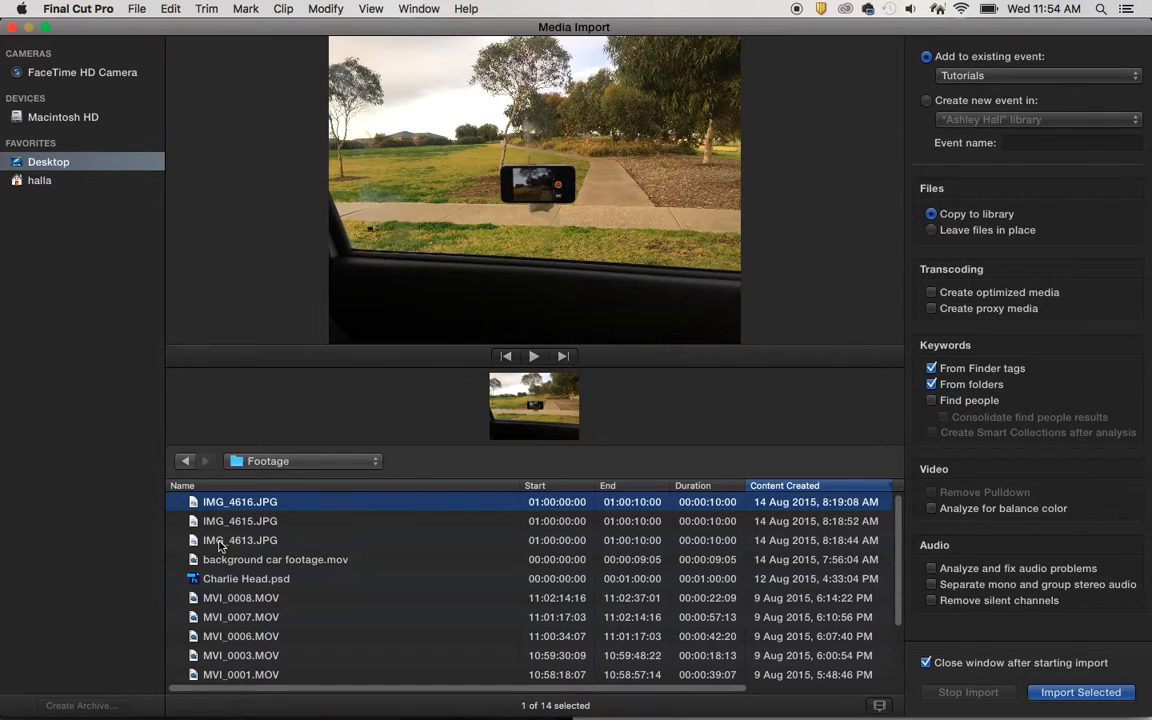
{"action": "left_click", "coordinate": [219, 542], "text": "super"}
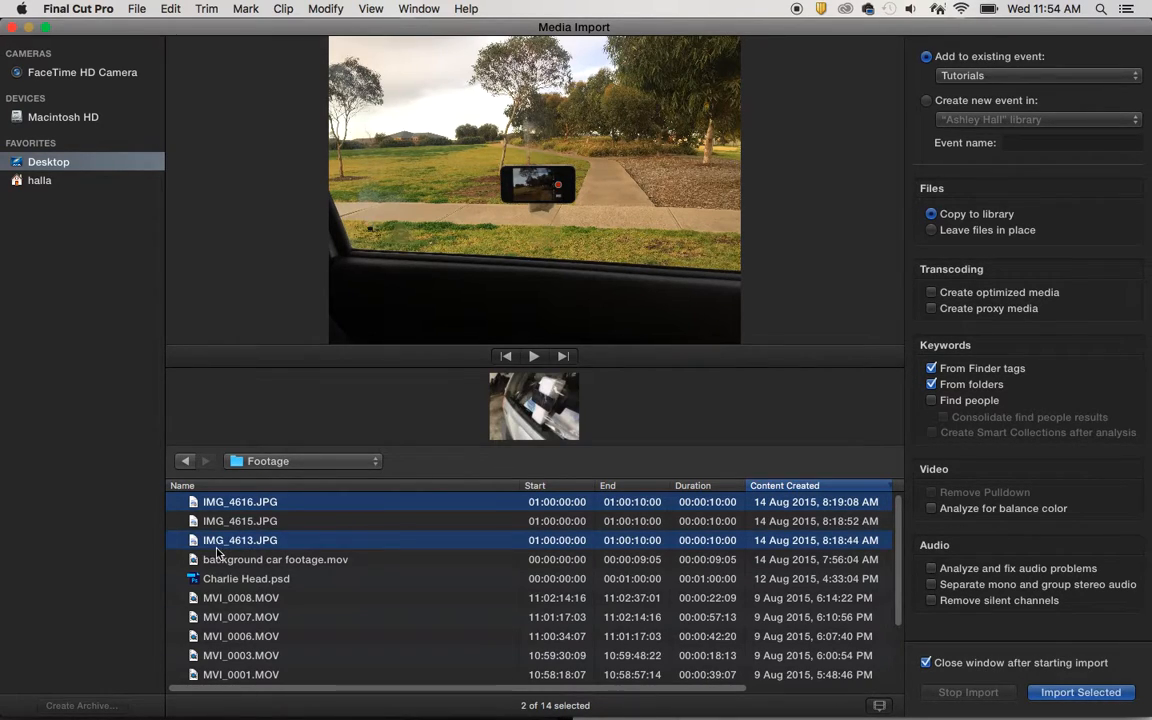
{"action": "left_click", "coordinate": [230, 597], "text": "super"}
{"action": "left_click", "coordinate": [237, 635], "text": "super"}
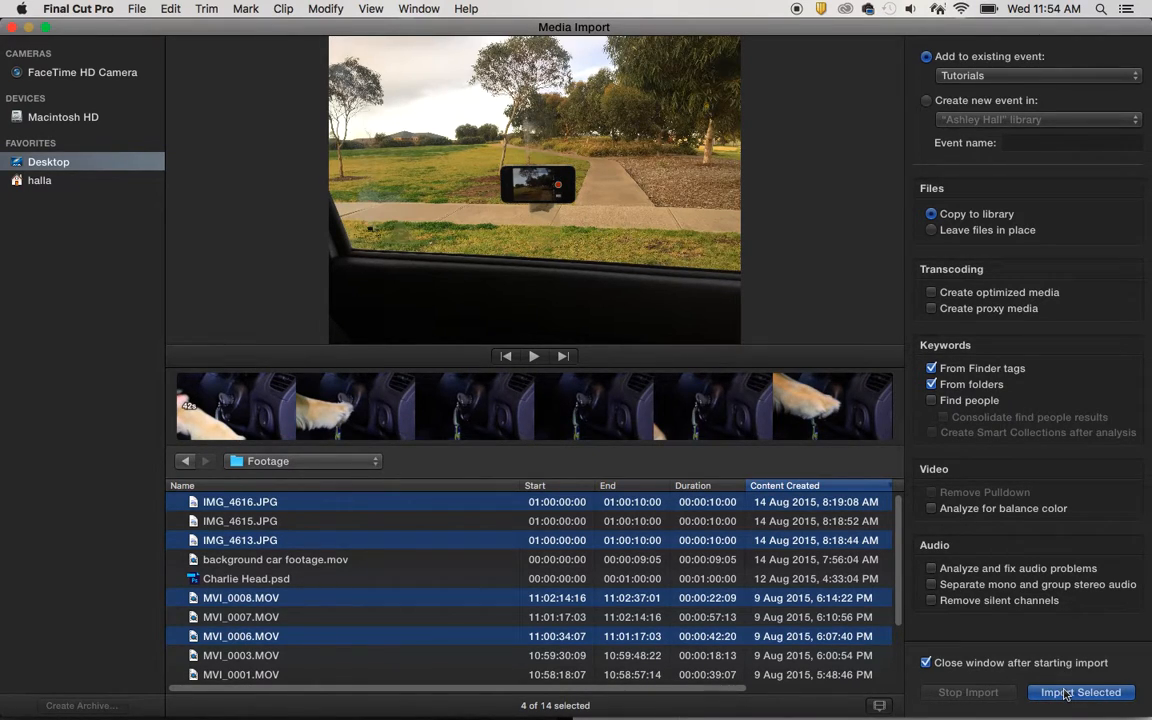
{"action": "key", "text": "super+a"}
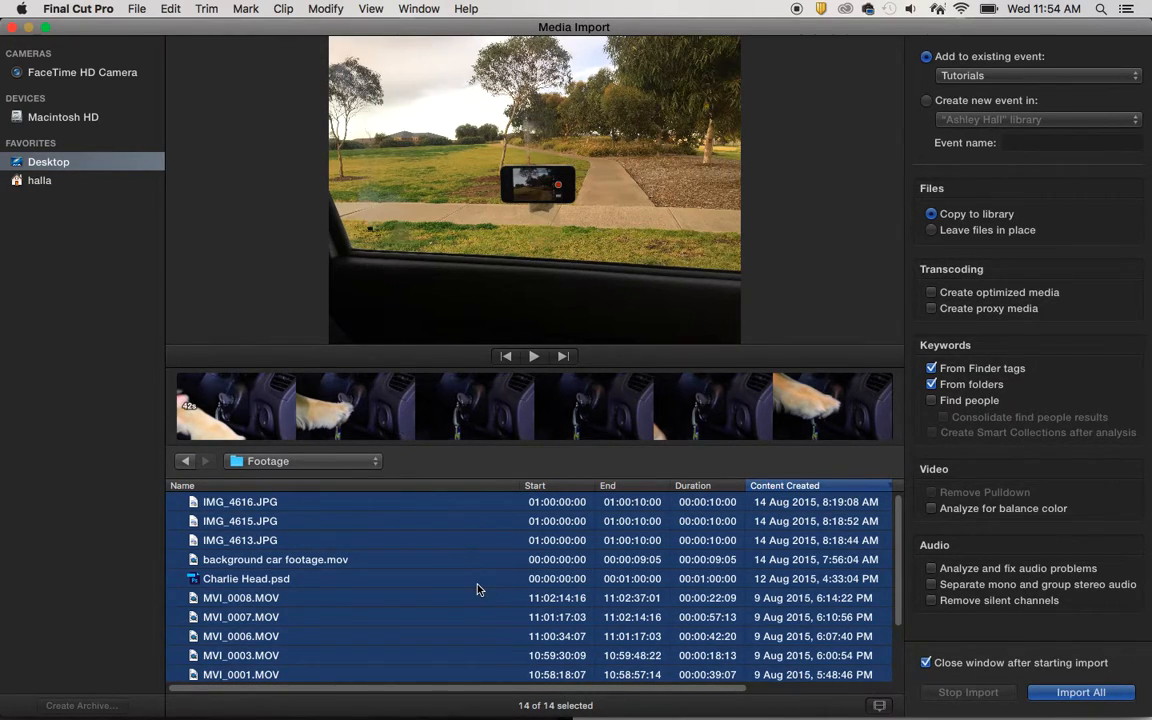
Select the continuous range of files from IMG_4616.JPG through All_Pumped_Up_stinger.mp3
{"action": "left_click", "coordinate": [410, 578]}
{"action": "left_click", "coordinate": [267, 505]}
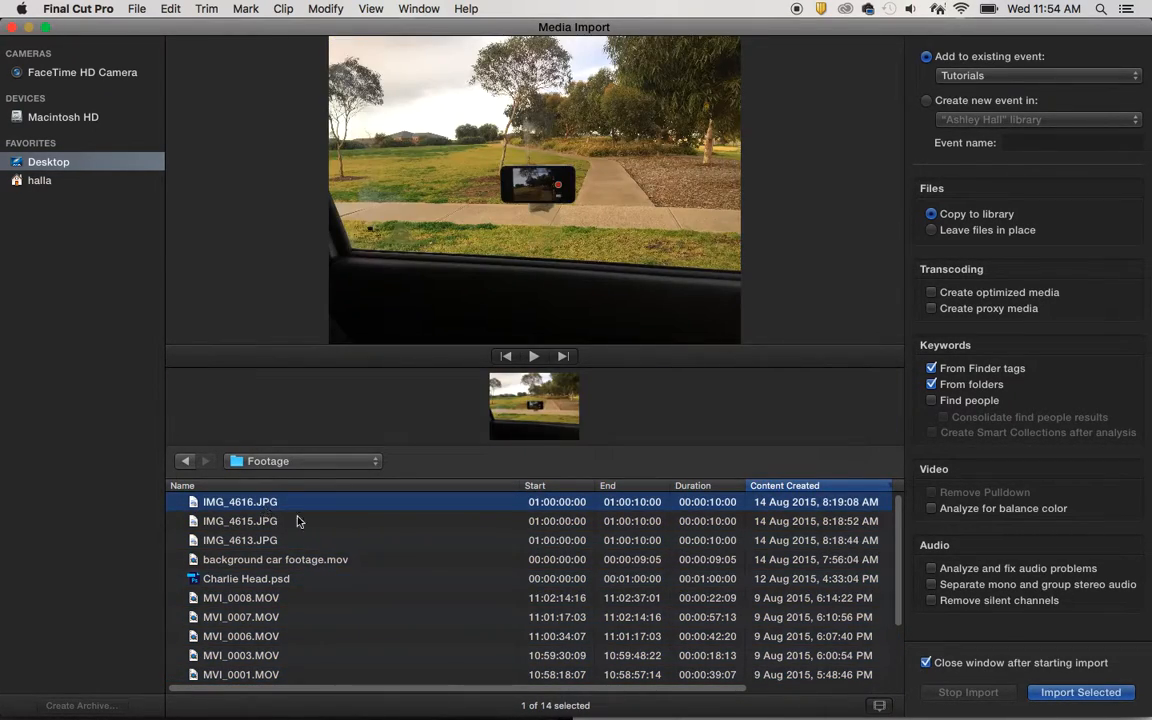
{"action": "scroll", "coordinate": [371, 551], "scroll_direction": "down", "scroll_amount": 3}
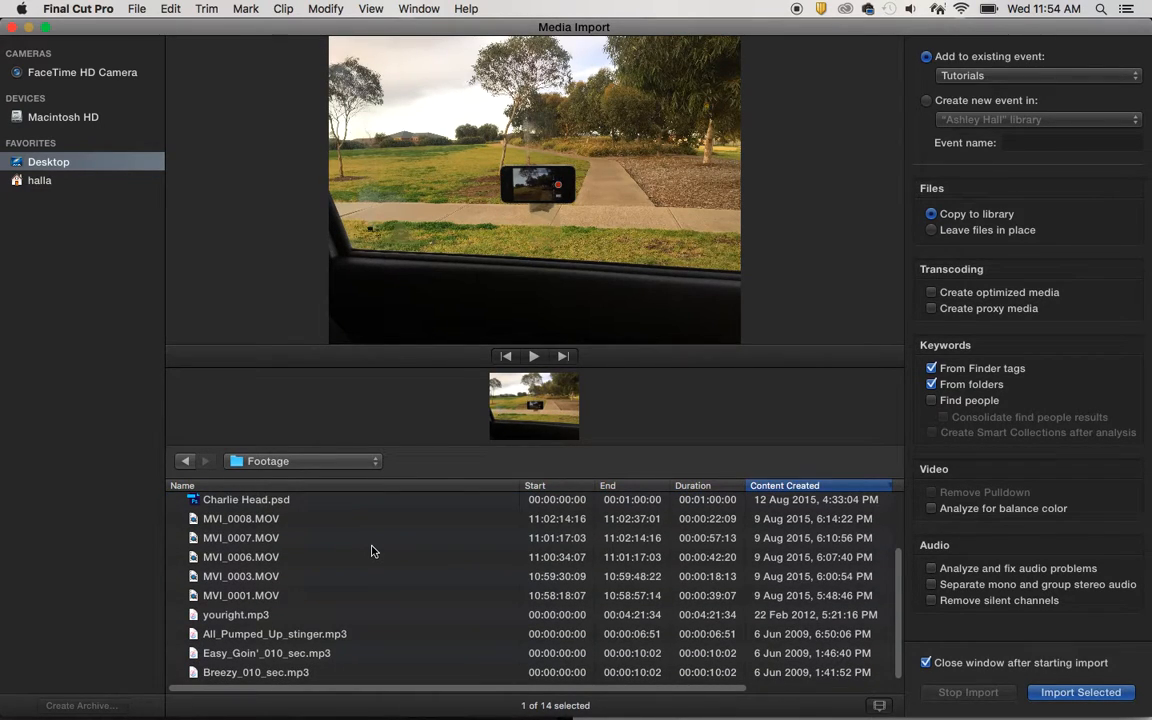
{"action": "left_click", "coordinate": [252, 634], "text": "shift"}
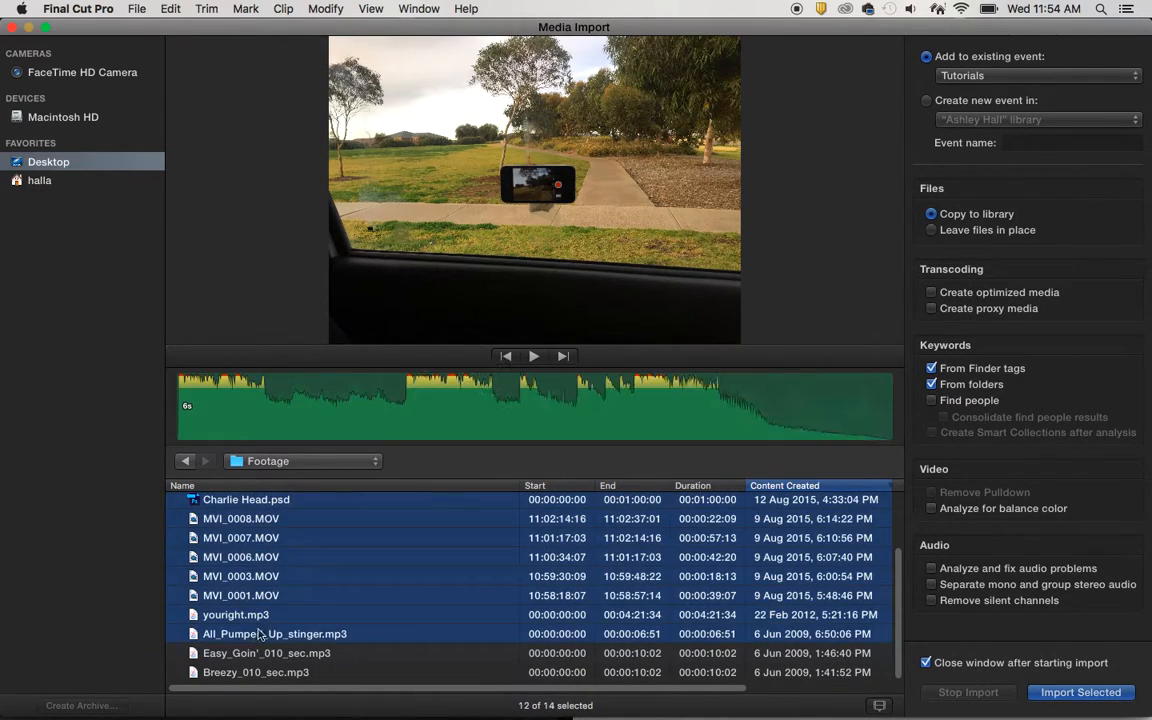
{"action": "scroll", "coordinate": [286, 537], "scroll_direction": "up", "scroll_amount": 3}
{"action": "scroll", "coordinate": [286, 537], "scroll_direction": "down", "scroll_amount": 3}
{"action": "scroll", "coordinate": [298, 583], "scroll_direction": "up", "scroll_amount": 3}
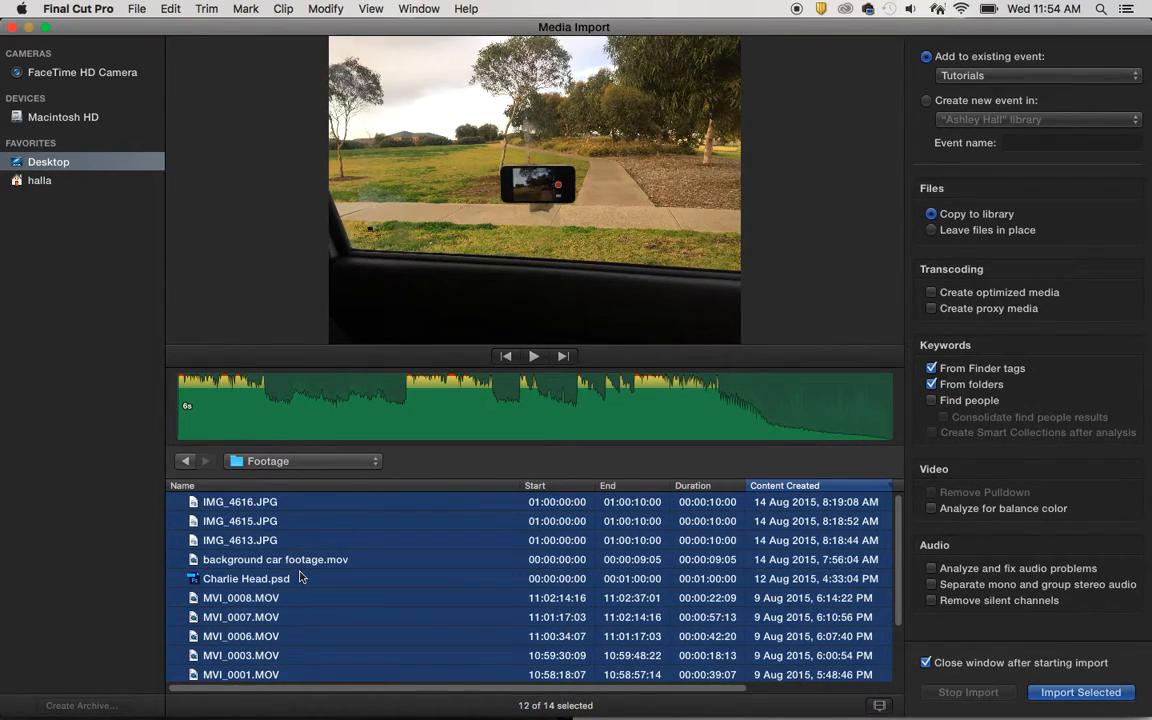
Import all files of the Footage folder into the Tutorials event, copying them to the library
{"action": "key", "text": "super+a"}
{"action": "scroll", "coordinate": [296, 630], "scroll_direction": "down", "scroll_amount": 3}
{"action": "left_click", "coordinate": [1070, 692]}
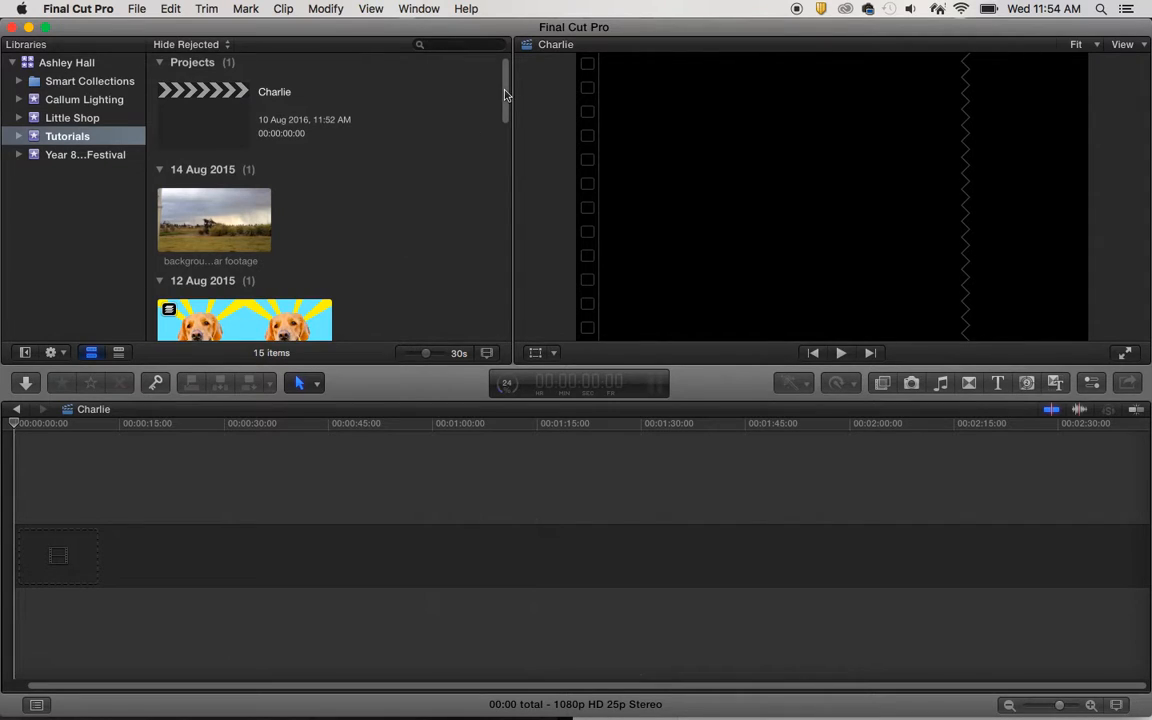
Skim the imported MVI clips and check whether Skimming and Clip Skimming are enabled
{"action": "left_click_drag", "start_coordinate": [505, 95], "coordinate": [523, 194]}
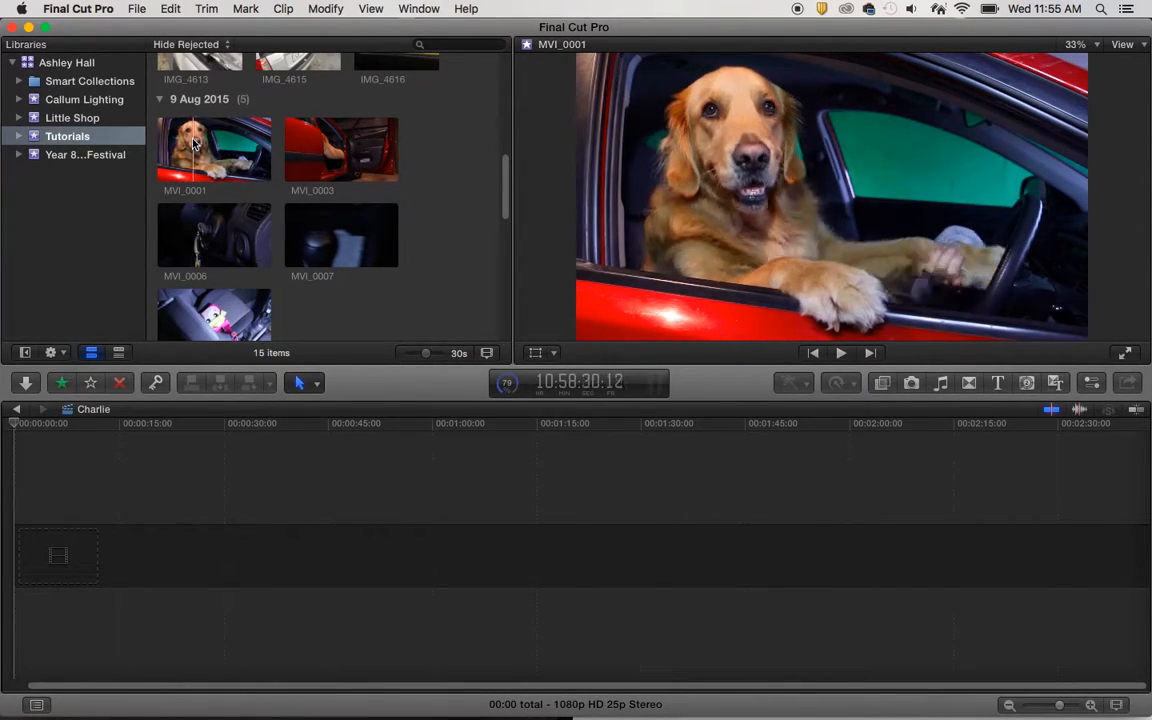
{"action": "left_click", "coordinate": [370, 9]}
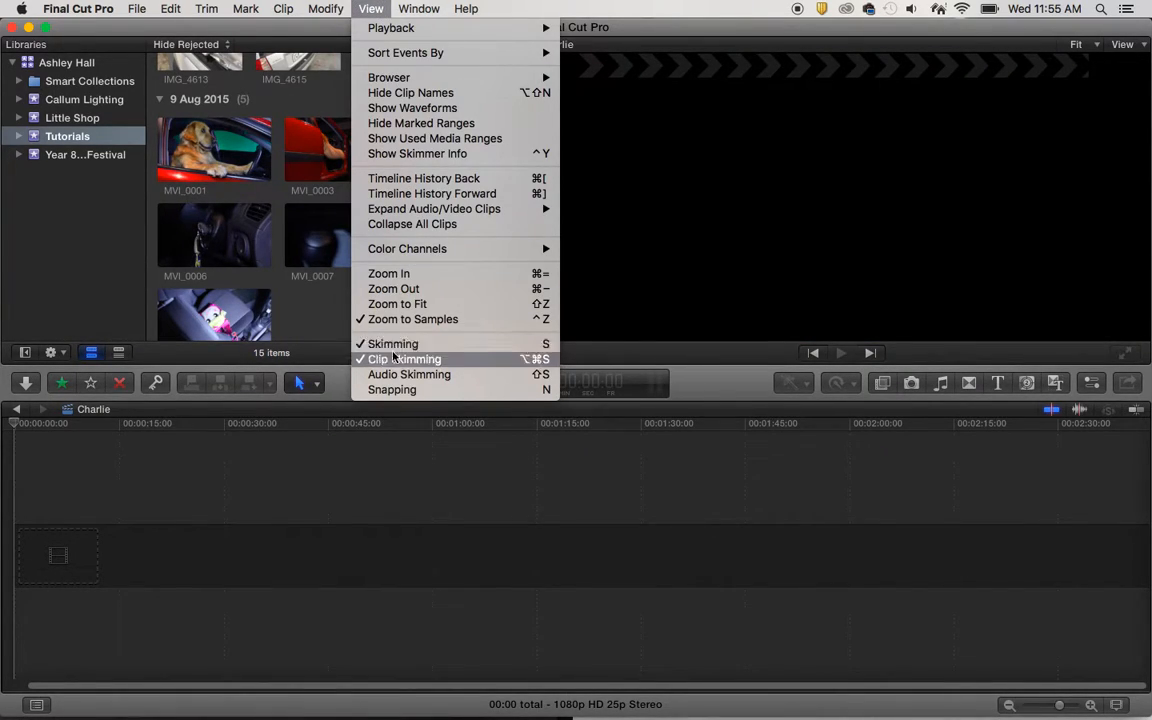
{"action": "left_click", "coordinate": [360, 359]}
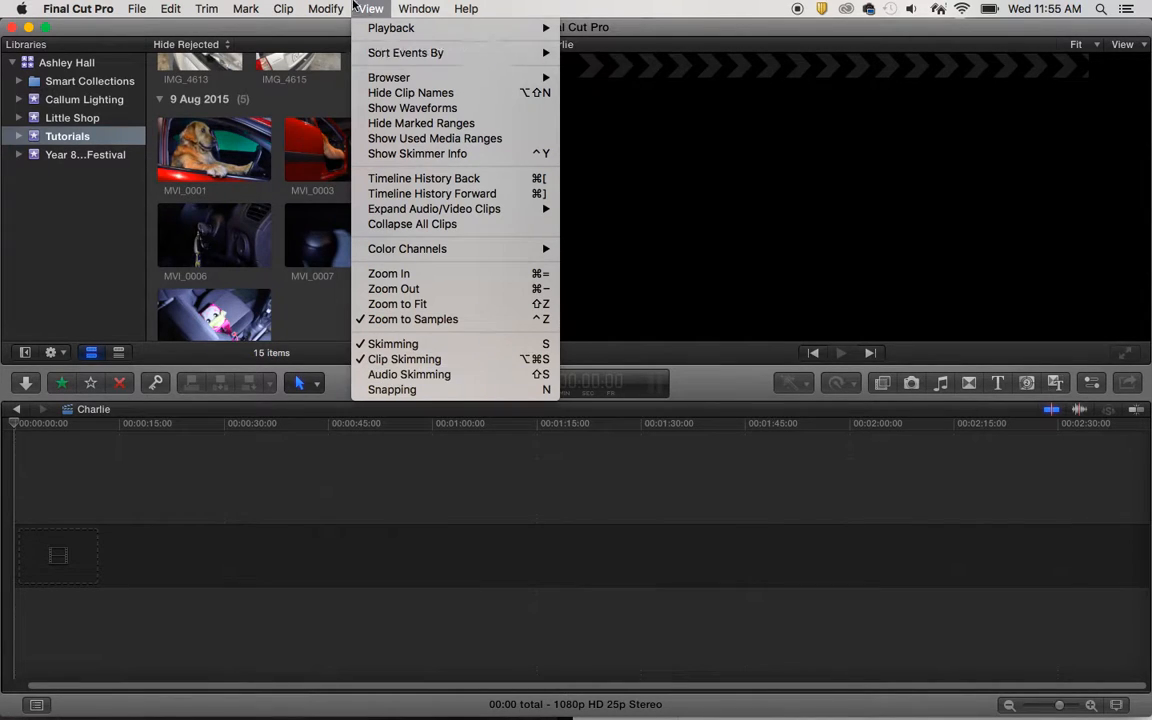
{"action": "left_click", "coordinate": [320, 95]}
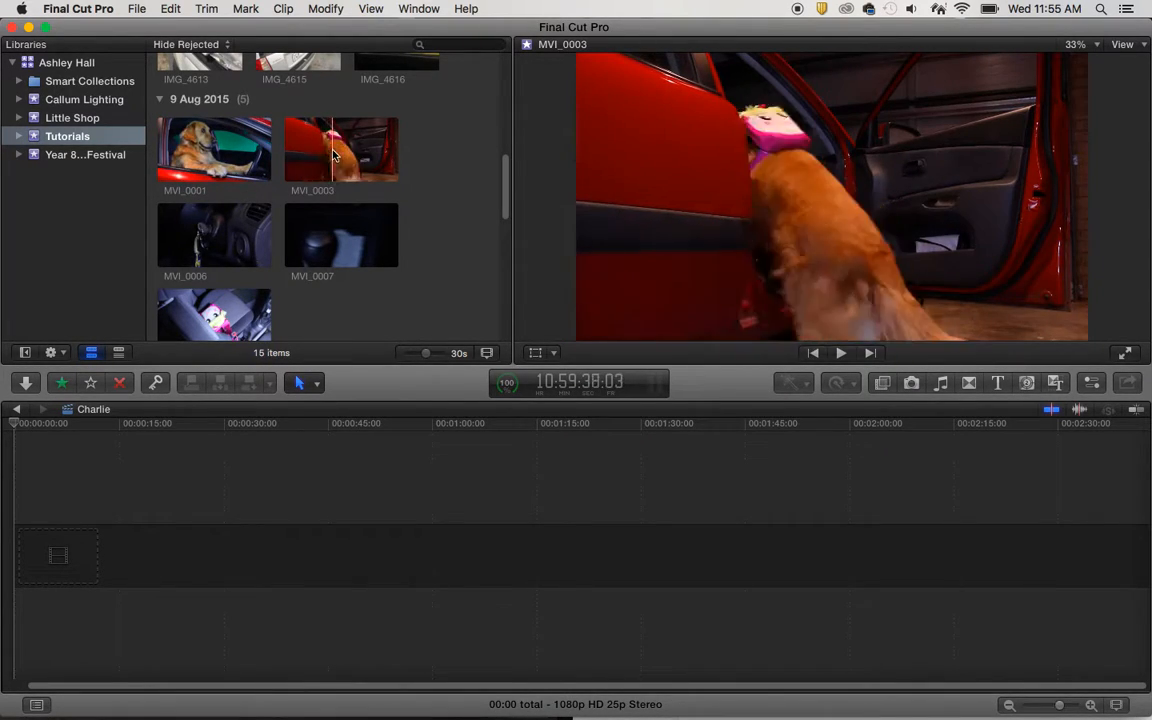
Browse the imported clips and photos in the Tutorials event, skimming their thumbnails to preview them
{"action": "scroll", "coordinate": [270, 190], "scroll_direction": "up", "scroll_amount": 3}
{"action": "scroll", "coordinate": [270, 193], "scroll_direction": "up", "scroll_amount": 5}
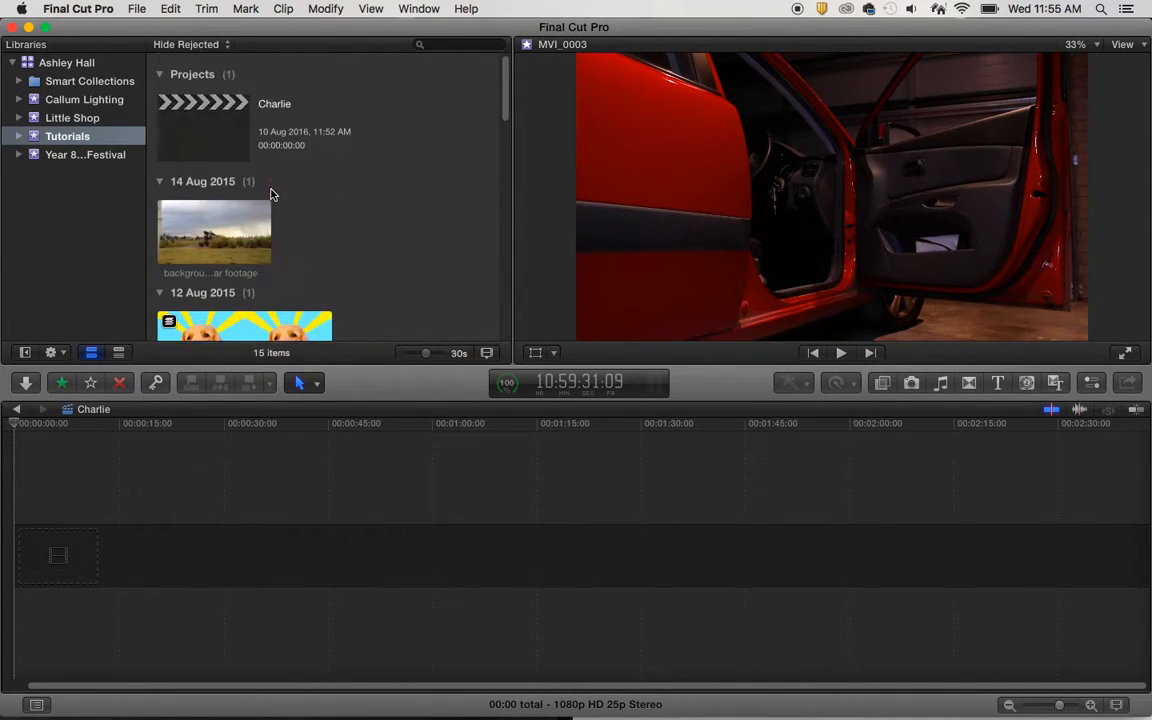
{"action": "scroll", "coordinate": [270, 193], "scroll_direction": "down", "scroll_amount": 4}
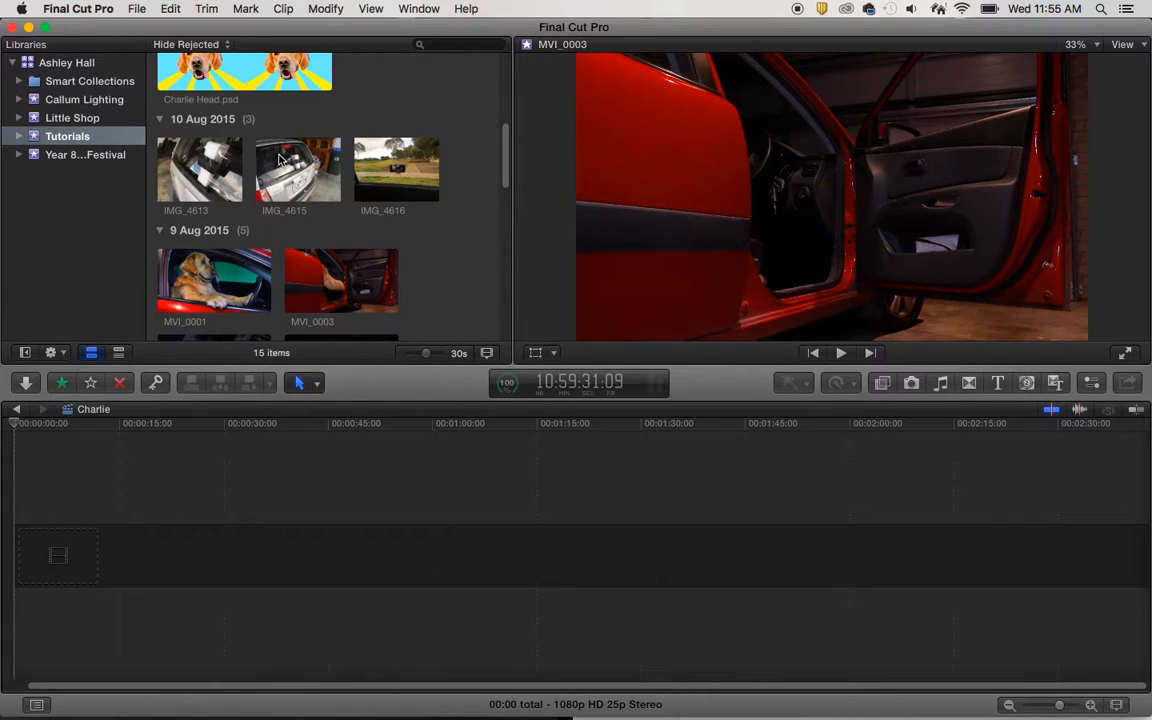
{"action": "scroll", "coordinate": [280, 158], "scroll_direction": "up", "scroll_amount": 7}
{"action": "scroll", "coordinate": [231, 230], "scroll_direction": "down", "scroll_amount": 1}
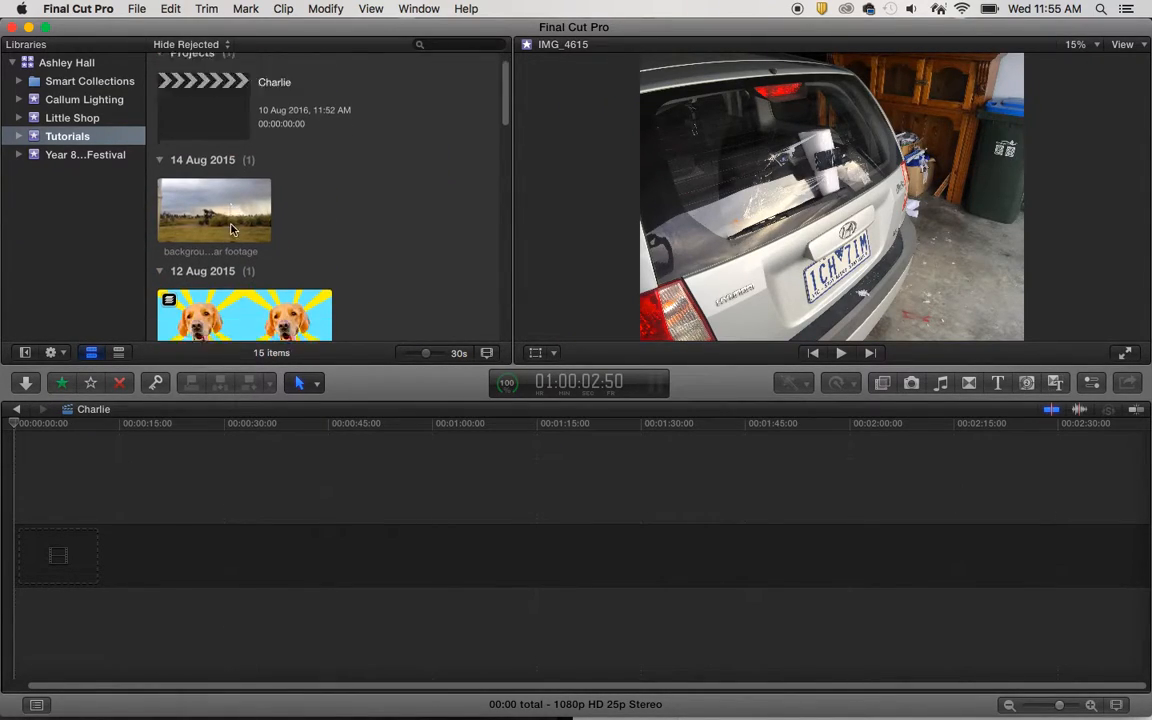
{"action": "scroll", "coordinate": [231, 230], "scroll_direction": "down", "scroll_amount": 5}
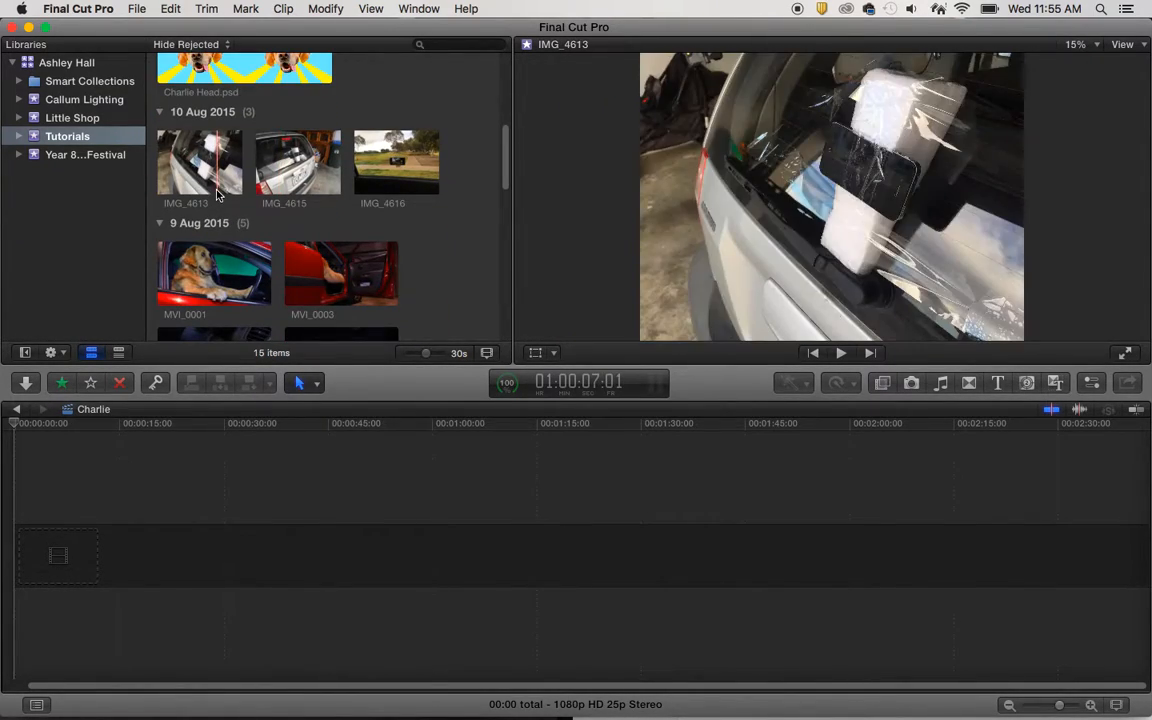